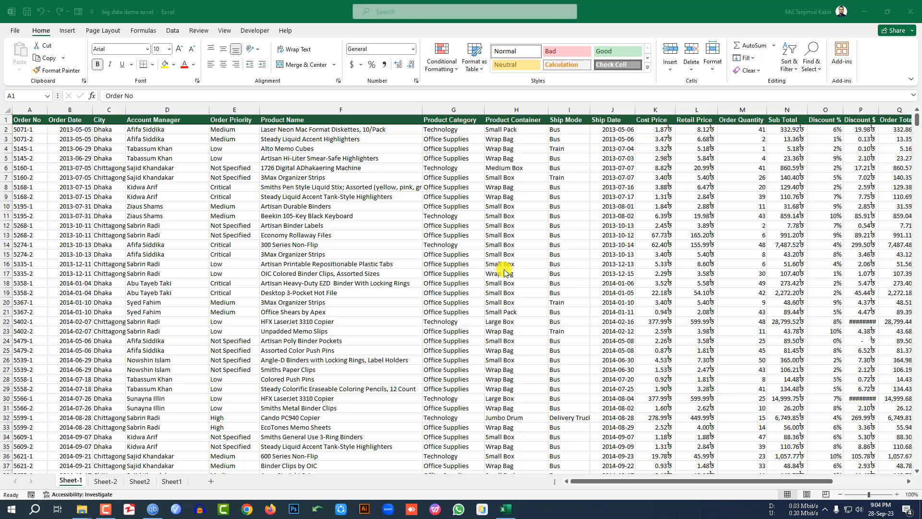
Step: From cell F13, select the whole sales table on Sheet1 with Ctrl+A
left_click(407, 236)
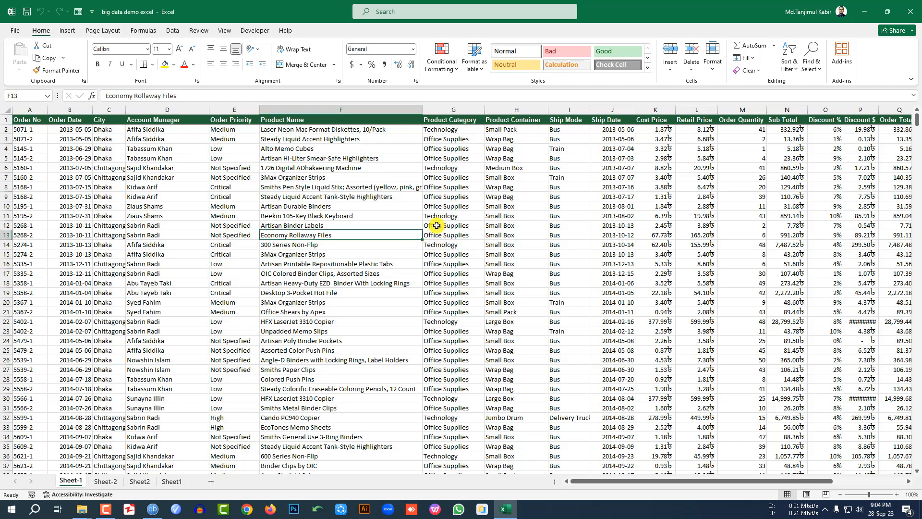
scroll(411, 231, "down", 3)
scroll(413, 231, "up", 3)
mouse_move(696, 481)
left_mouse_down()
mouse_move(768, 482)
mouse_move(696, 480)
left_mouse_up()
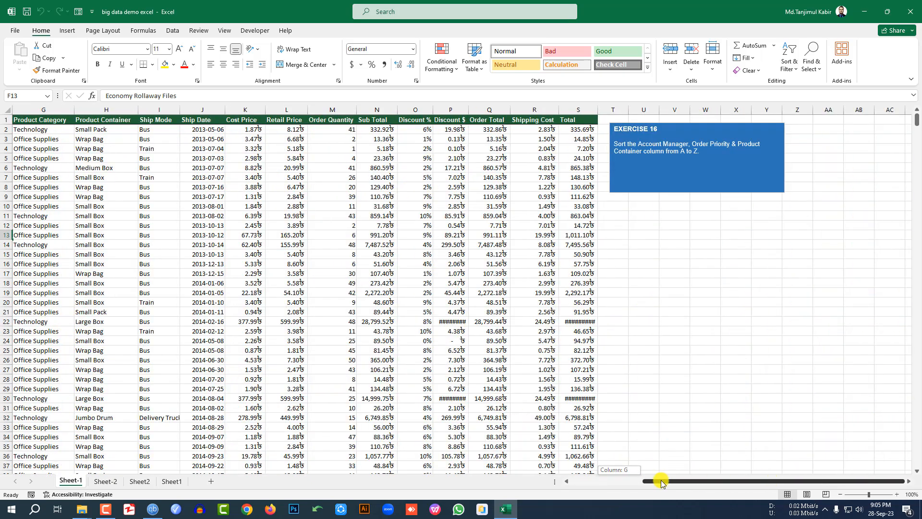
scroll(480, 356, "down", 6)
scroll(479, 343, "up", 6)
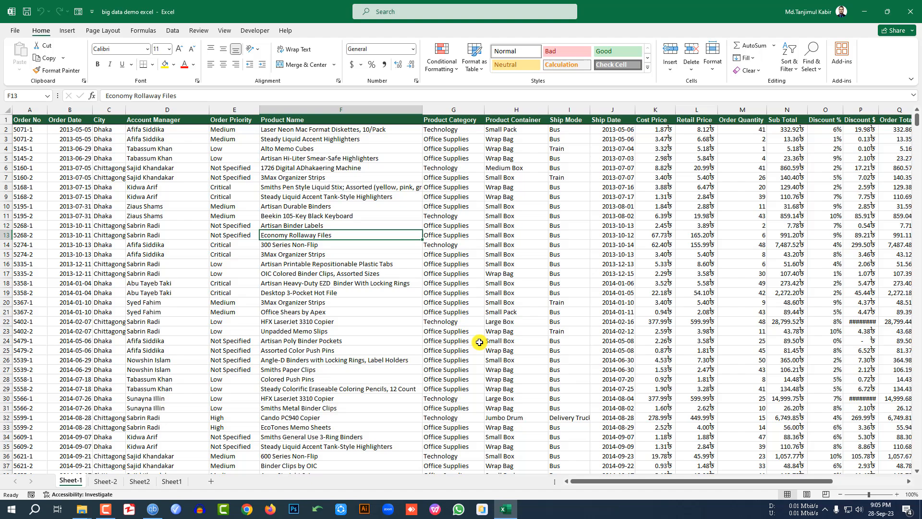
key("ctrl+a")
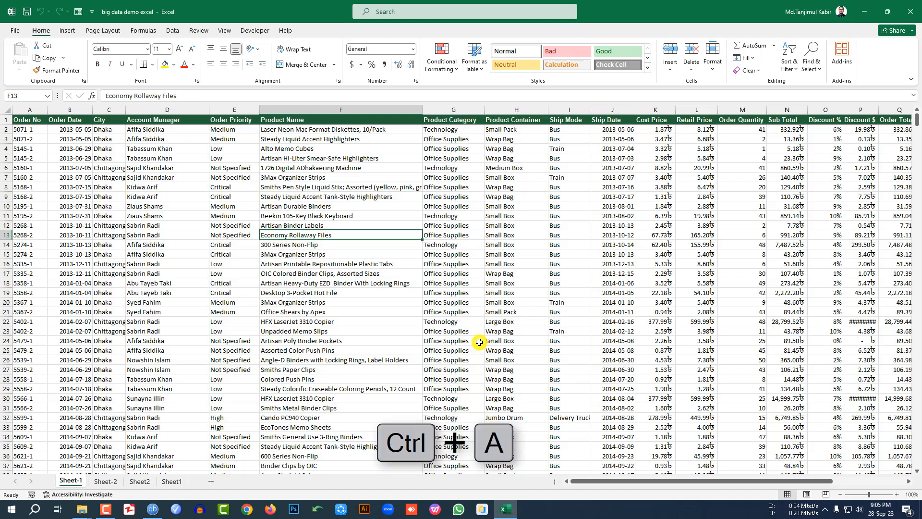
scroll(479, 342, "down", 6)
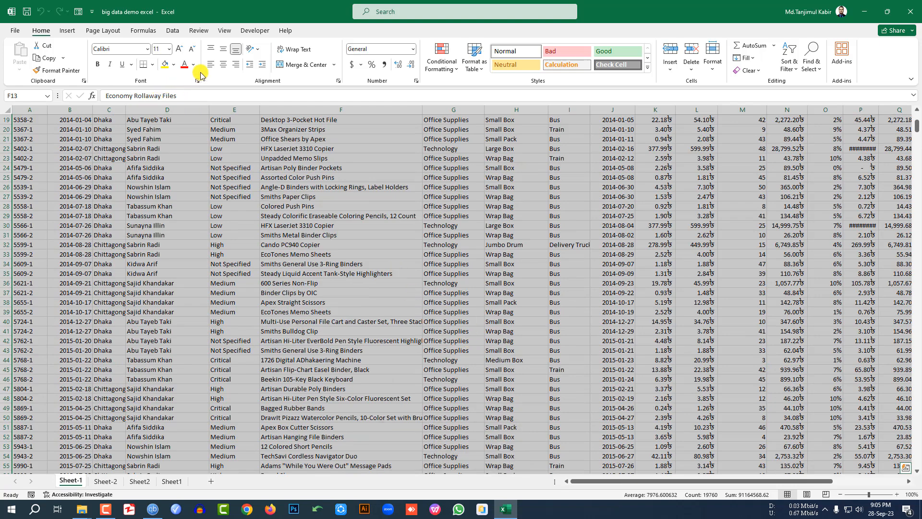
left_click(147, 49)
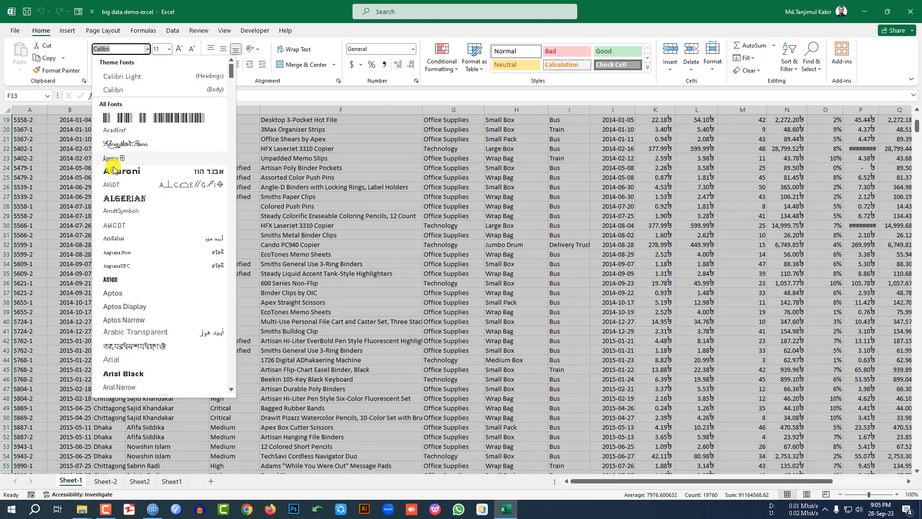
left_click(222, 163)
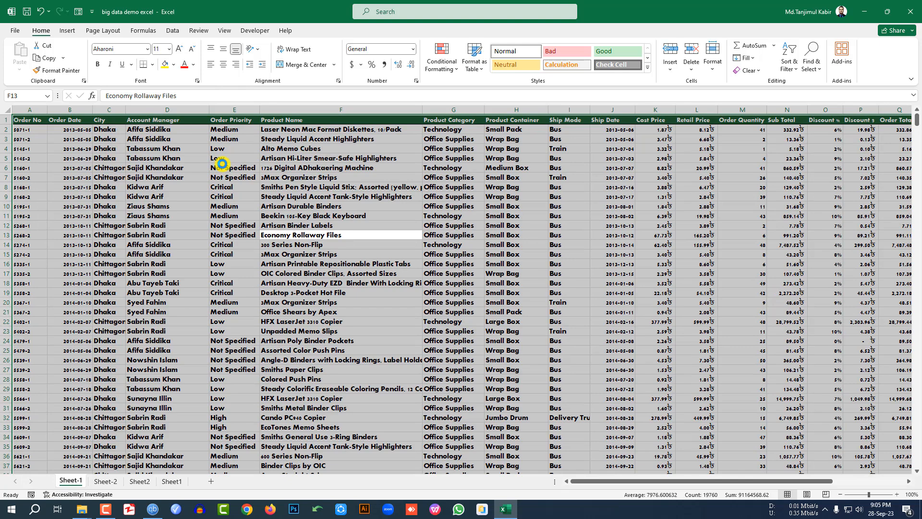
key("ctrl+z")
left_click(206, 180)
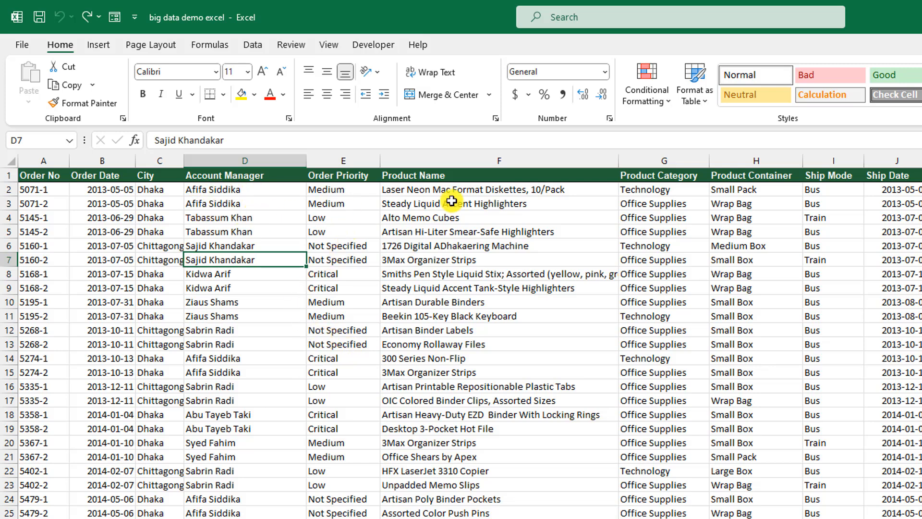
Step: Copy 'Laser Neon Mac Format Diskettes, 10/Pack' from F2 and paste it into F1043
left_click(438, 188)
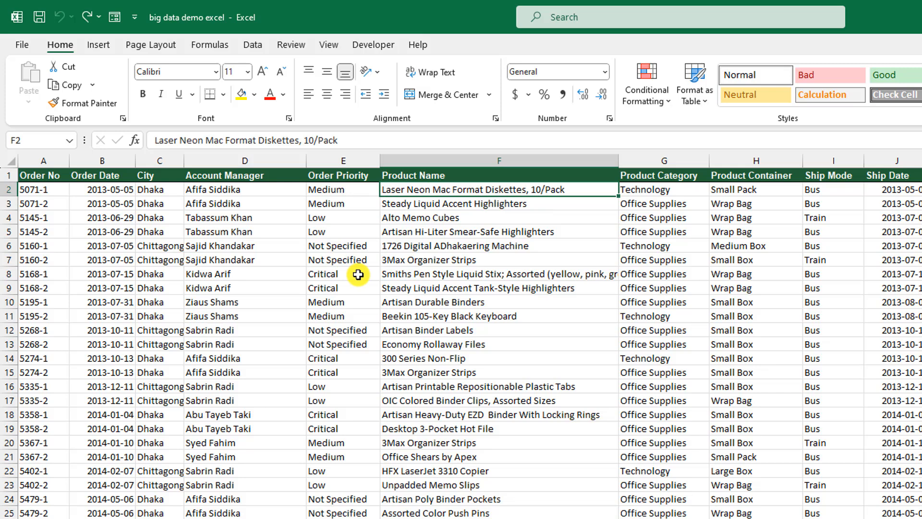
key("ctrl+c")
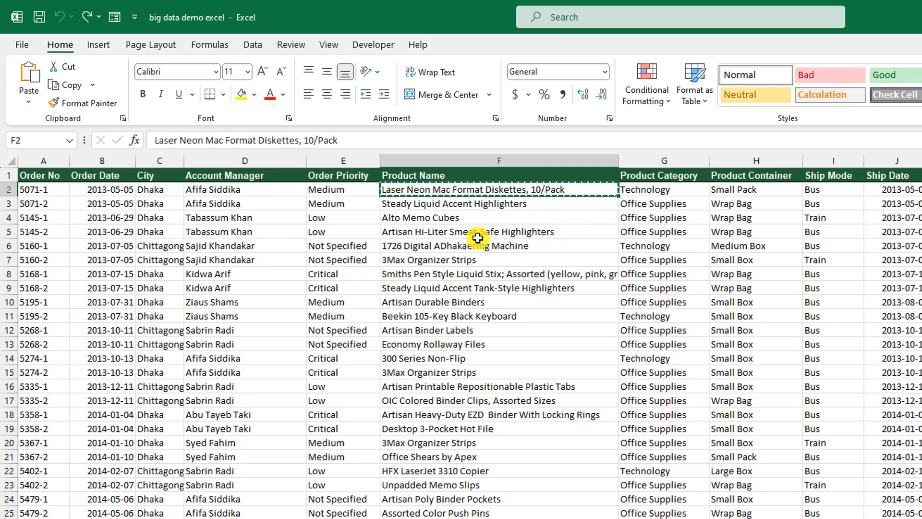
scroll(461, 343, "down", 20)
scroll(552, 426, "down", 20)
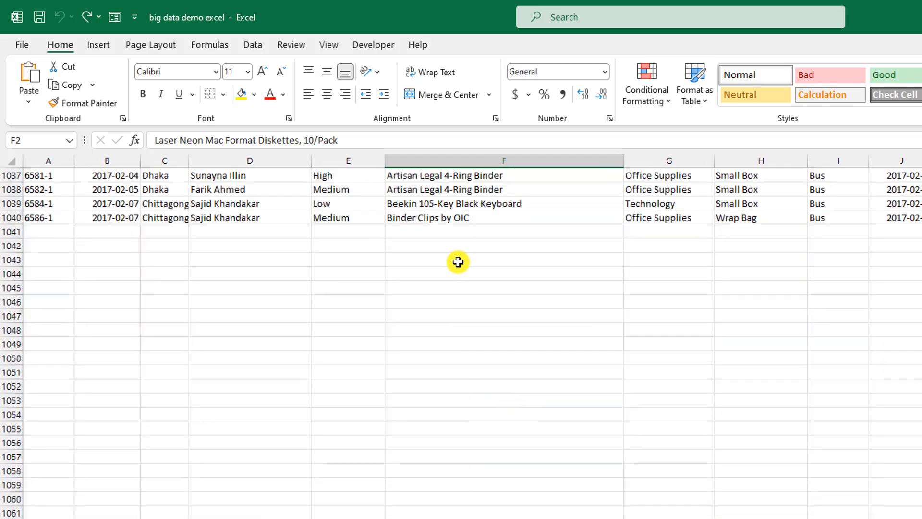
left_click(458, 261)
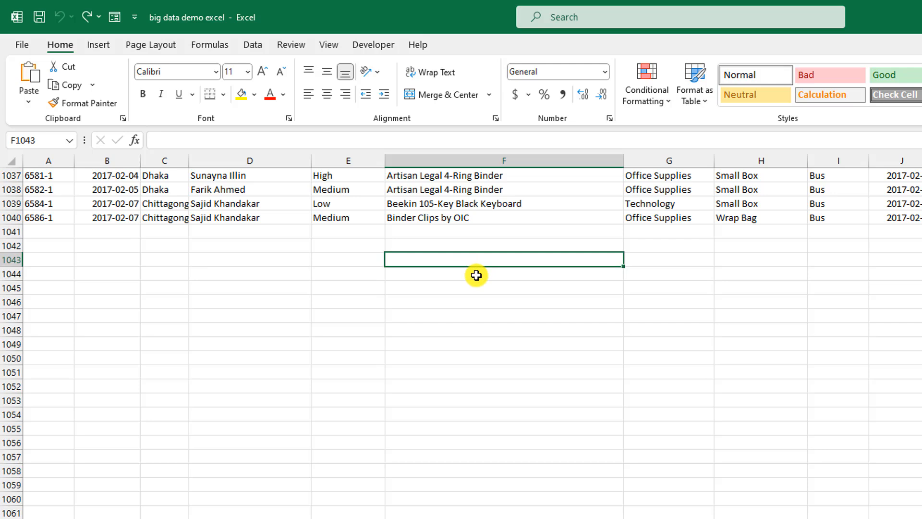
key("ctrl+v")
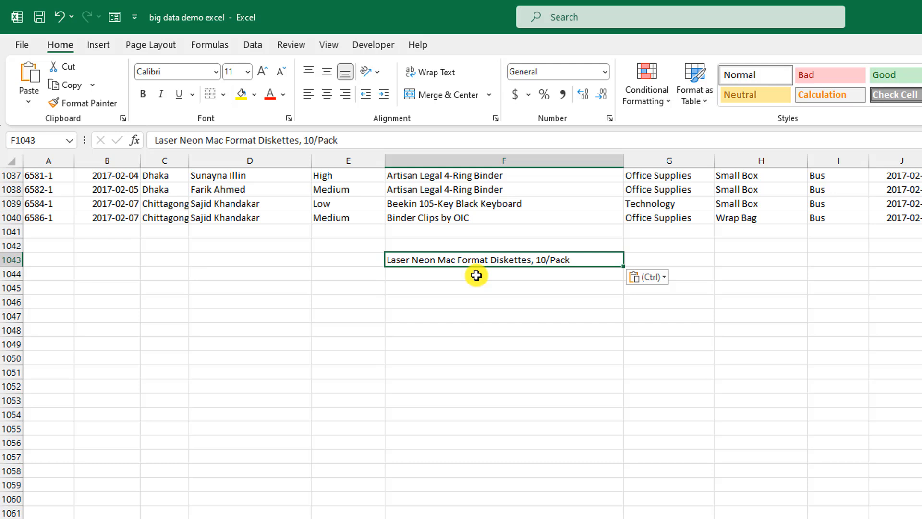
Step: Cut 'Binder Clips by OIC' from F1040 and paste it into F1047
left_click(438, 216)
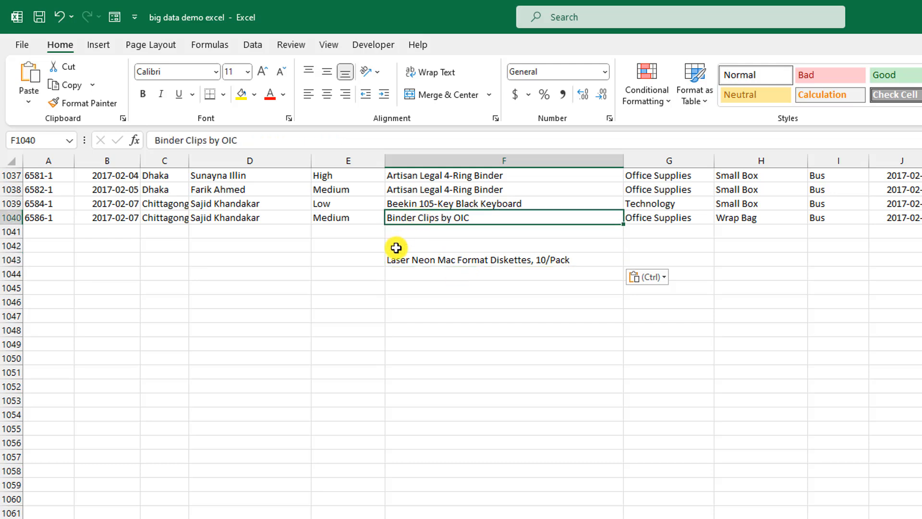
left_click(450, 317)
left_click(416, 220)
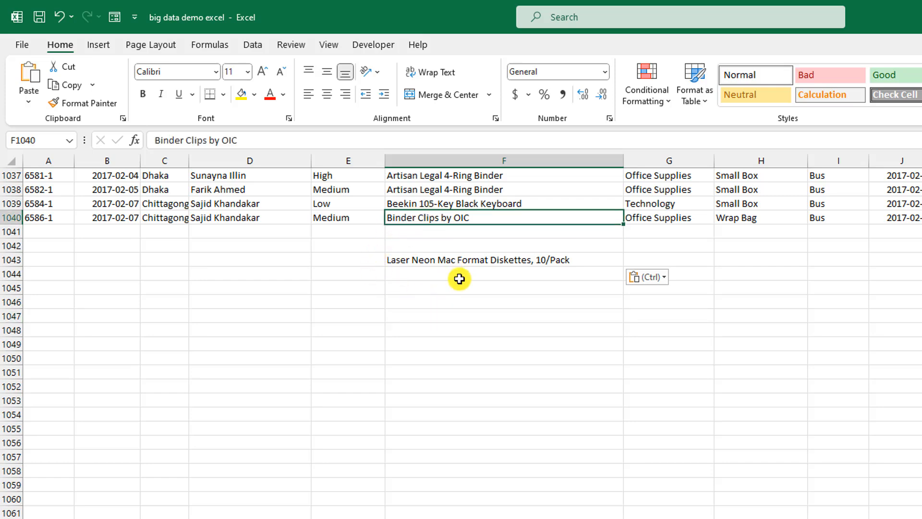
key("ctrl+c")
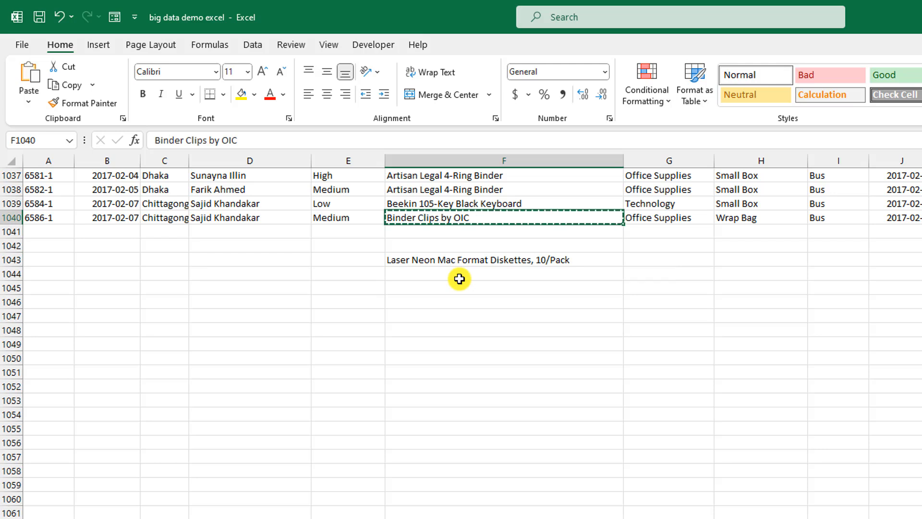
left_click(450, 318)
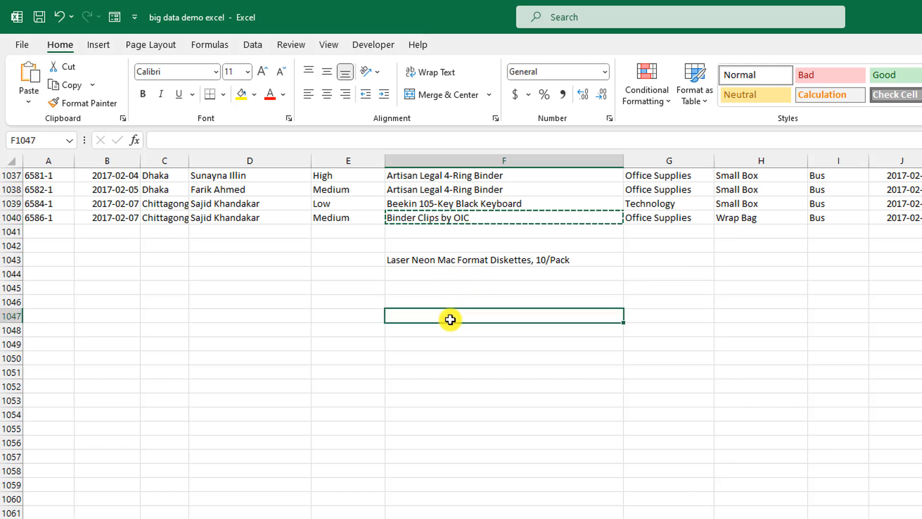
key("ctrl+v")
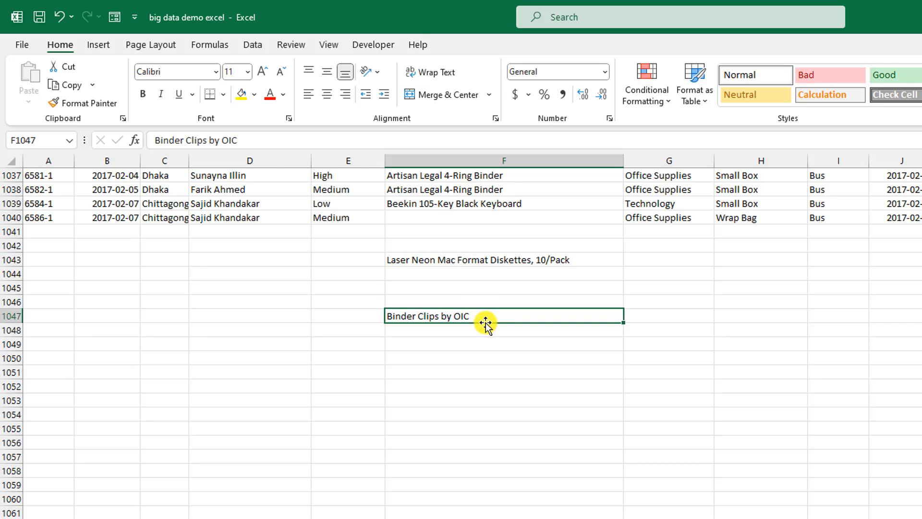
Step: Copy 'Binder Clips by OIC' from F1047 back into F1040 and cancel the copy marquee
key("ctrl+c")
left_click(453, 219)
key("ctrl+v")
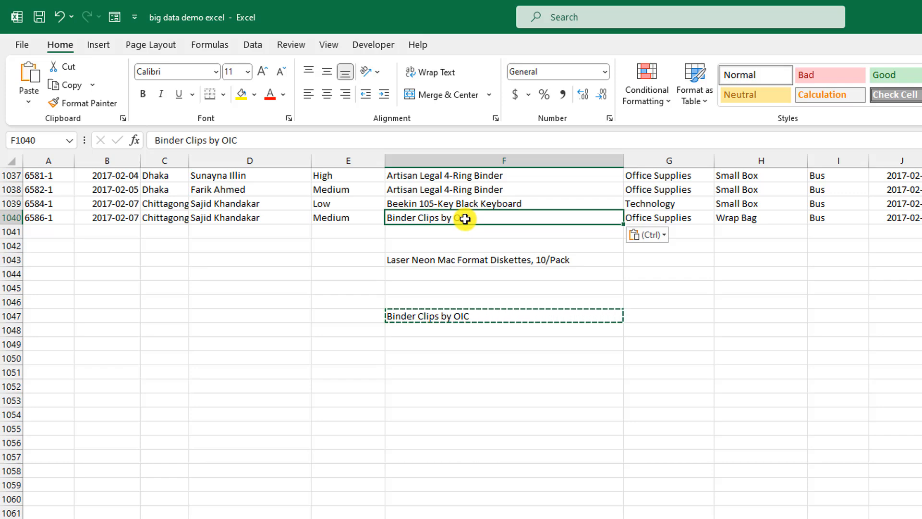
key("Escape")
scroll(495, 335, "up", 3)
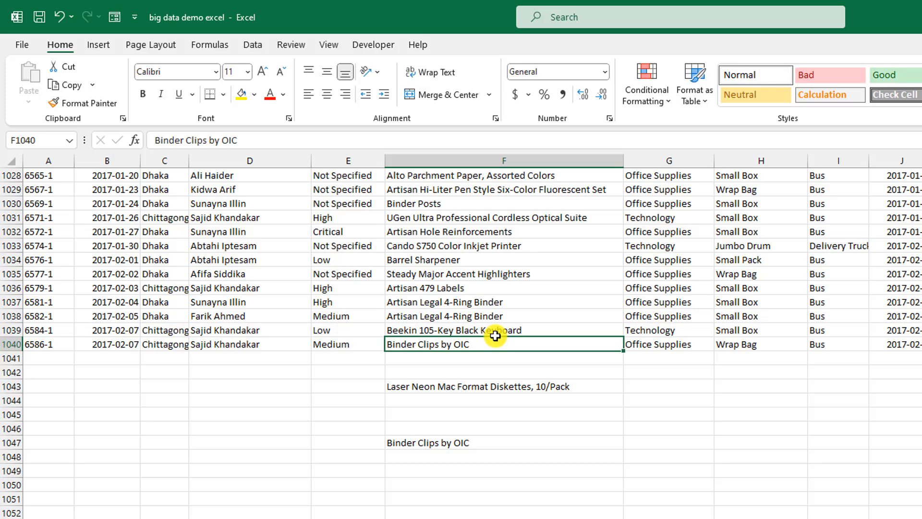
Step: Move with the arrow keys to the J1037 ship date and open it for in-cell editing
key("Up")
key("Up")
key("Up")
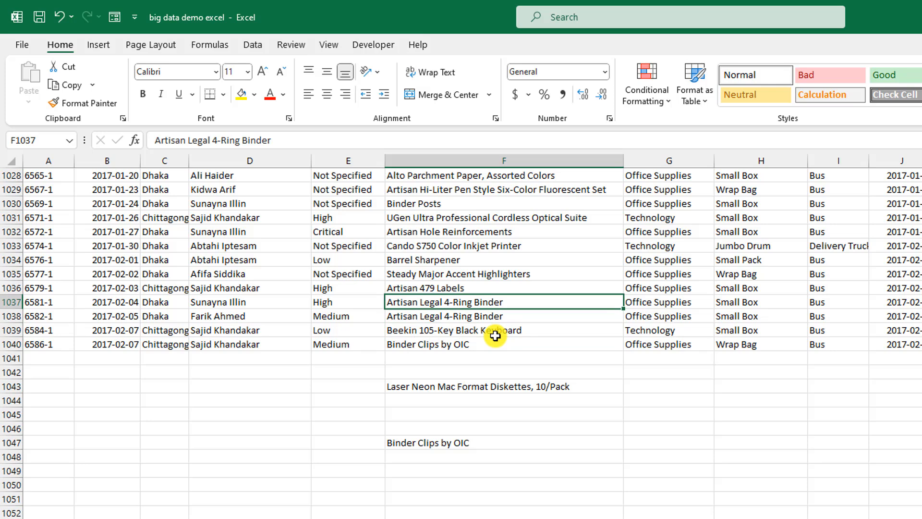
key("Right")
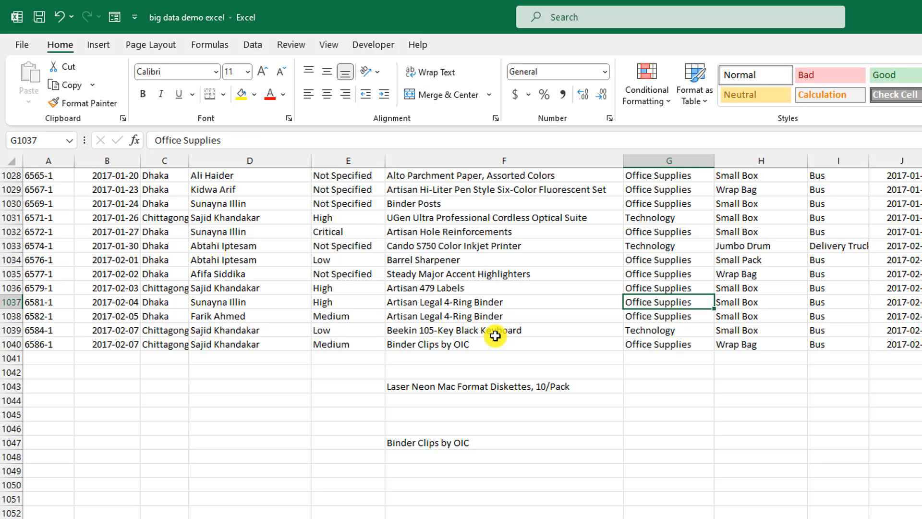
key("Right")
key("Right")
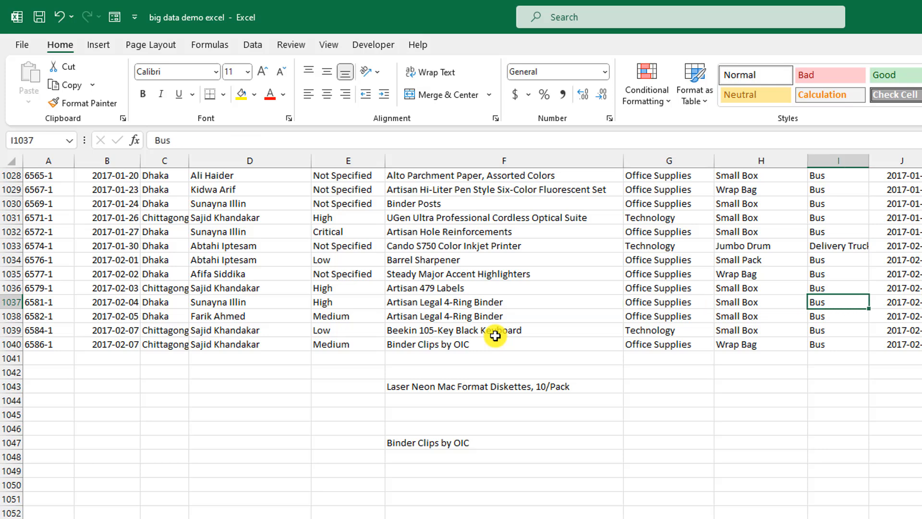
key("Right")
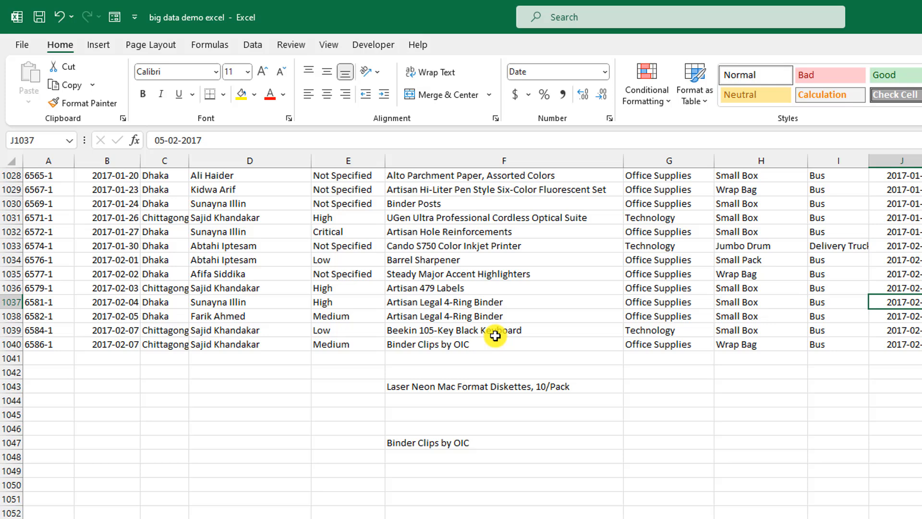
key("F2")
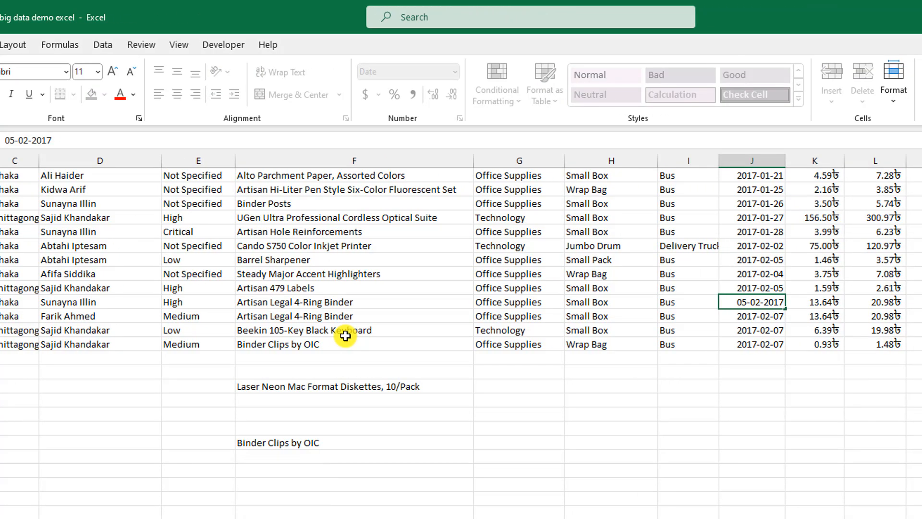
Step: Edit the J1037 ship date so it becomes 2042-12-22
key("BackSpace")
key("BackSpace")
key("BackSpace")
key("BackSpace")
key("BackSpace")
key("BackSpace")
key("BackSpace")
key("BackSpace")
key("BackSpace")
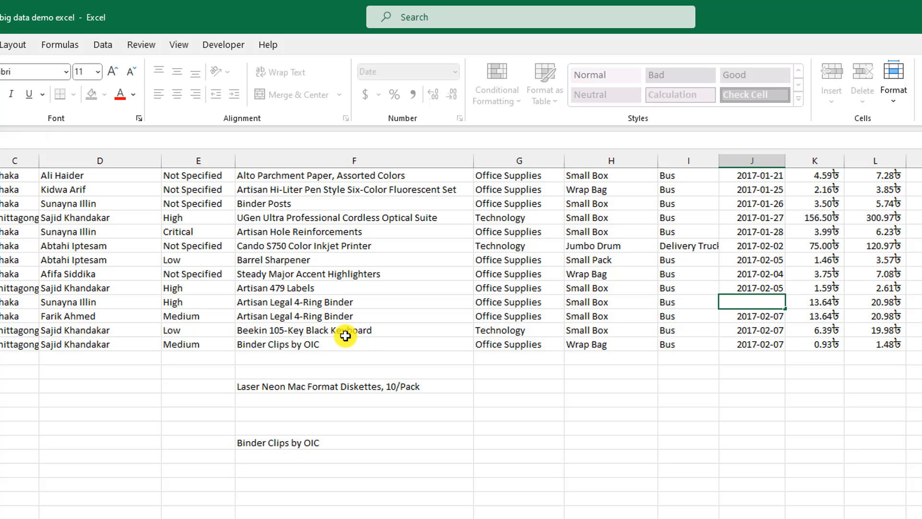
type("2222")
key("Return")
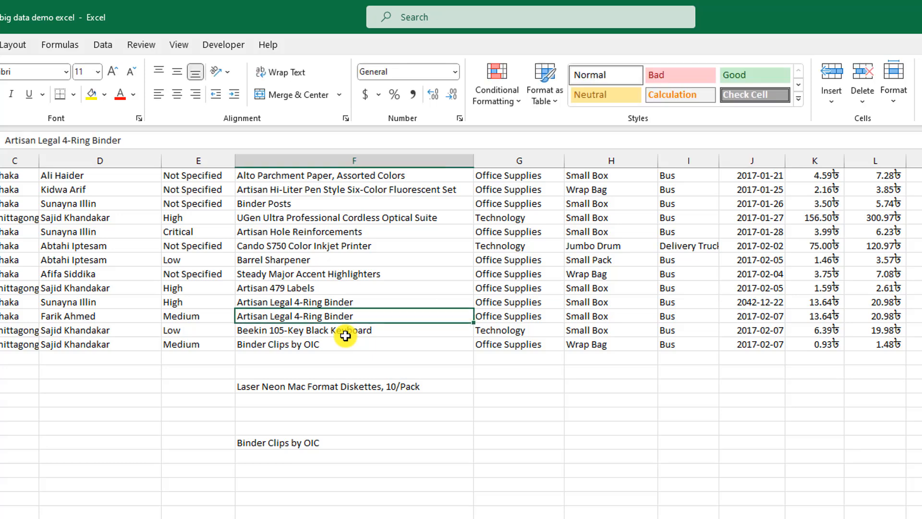
Step: Replace the Bus ship mode in I1037 with 555
key("Right")
key("Right")
key("Right")
key("Right")
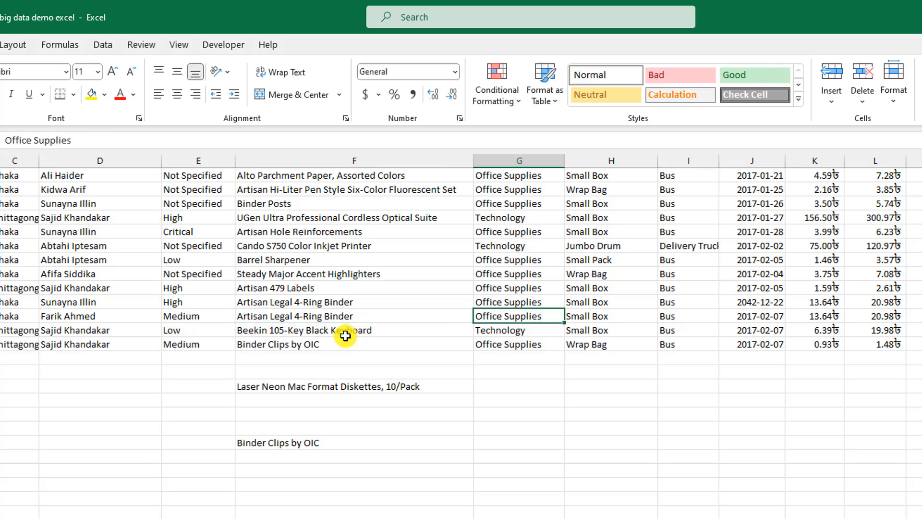
key("Up")
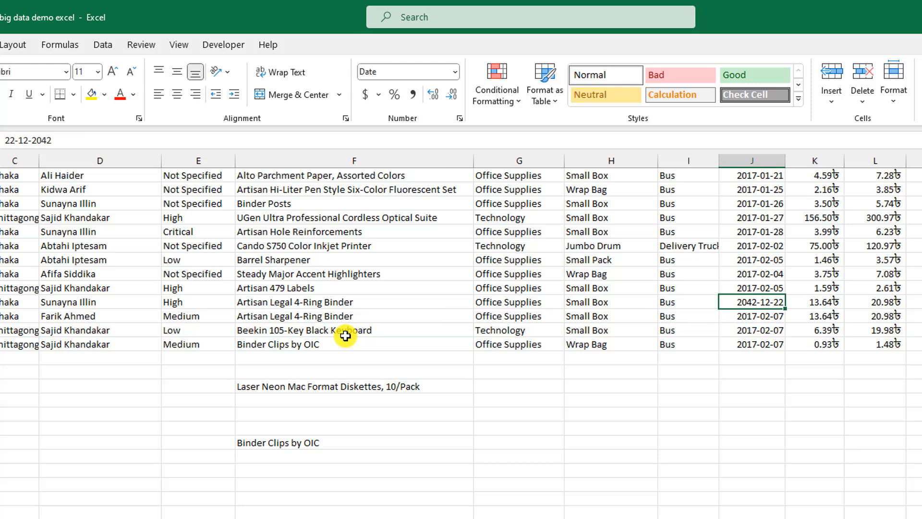
key("Right")
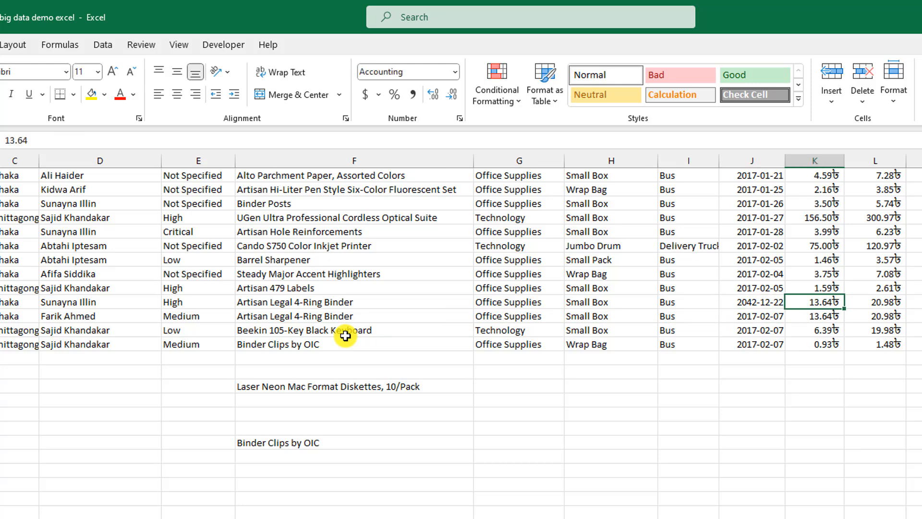
key("Left")
key("Left")
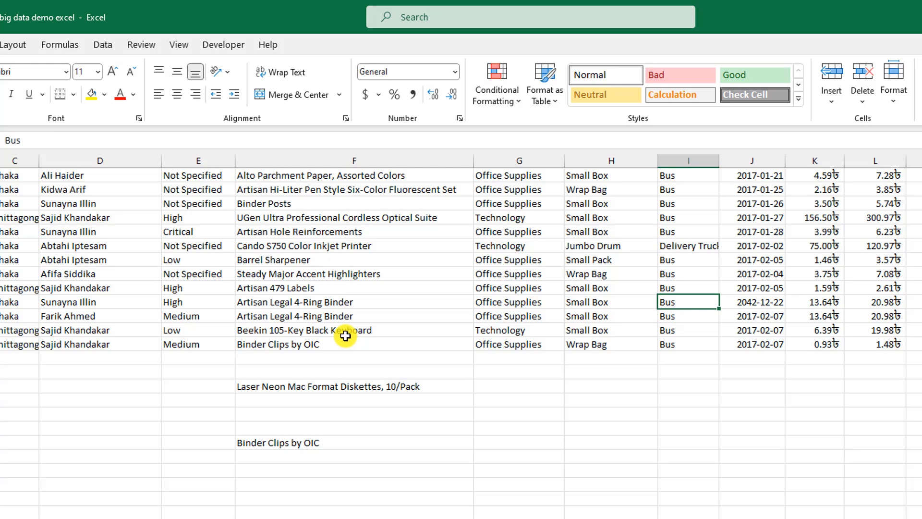
key("F2")
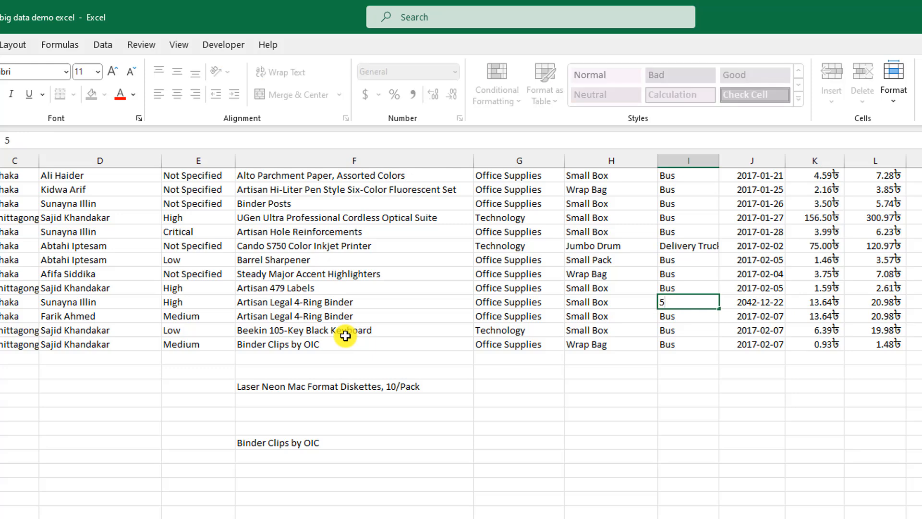
key("Return")
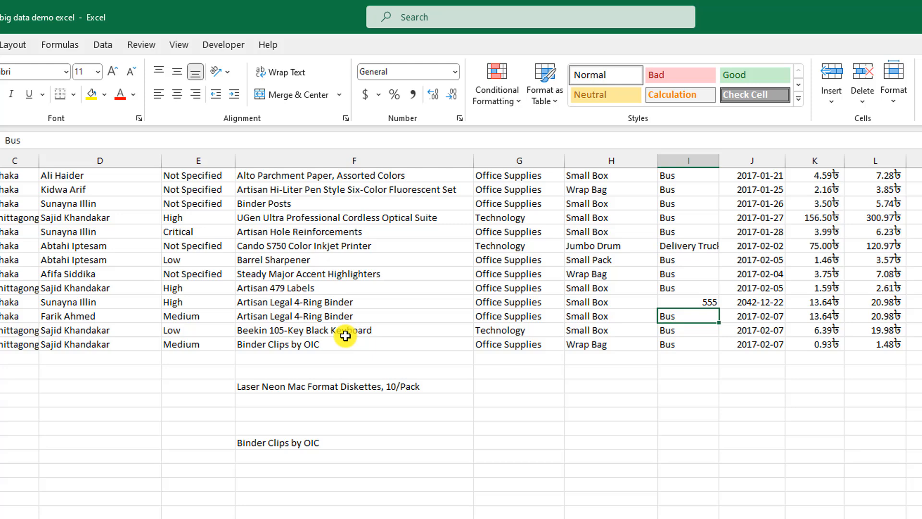
Step: Enter 5, 6, 7, 8 in E1052:E1055 and 10 in G1052
scroll(506, 368, "down", 3)
scroll(426, 346, "down", 6)
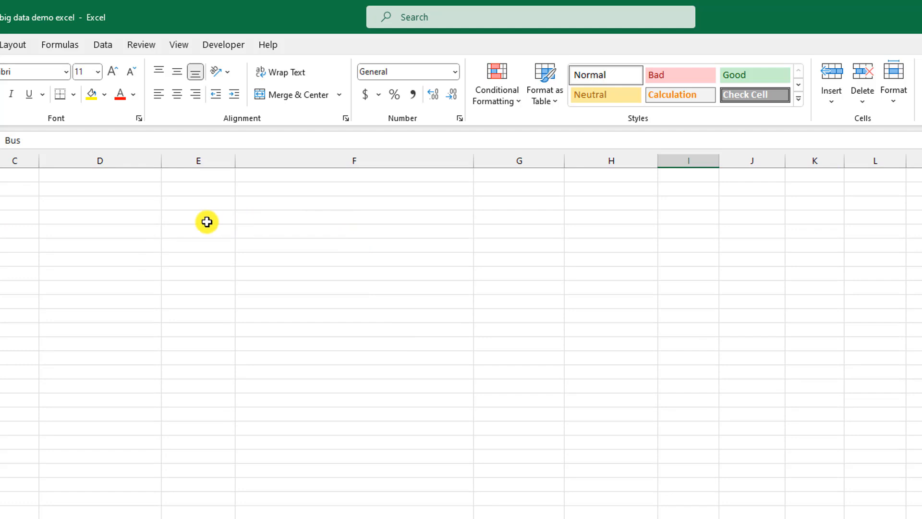
left_click(207, 221)
type("5")
key("Return")
type("6")
key("Return")
type("7")
key("Return")
type("8")
left_click(326, 290)
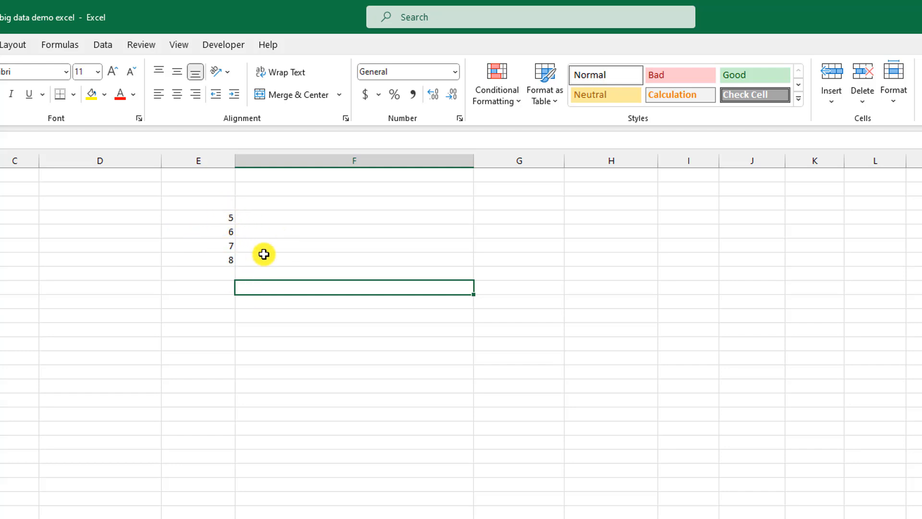
left_click(486, 217)
type("10")
key("Return")
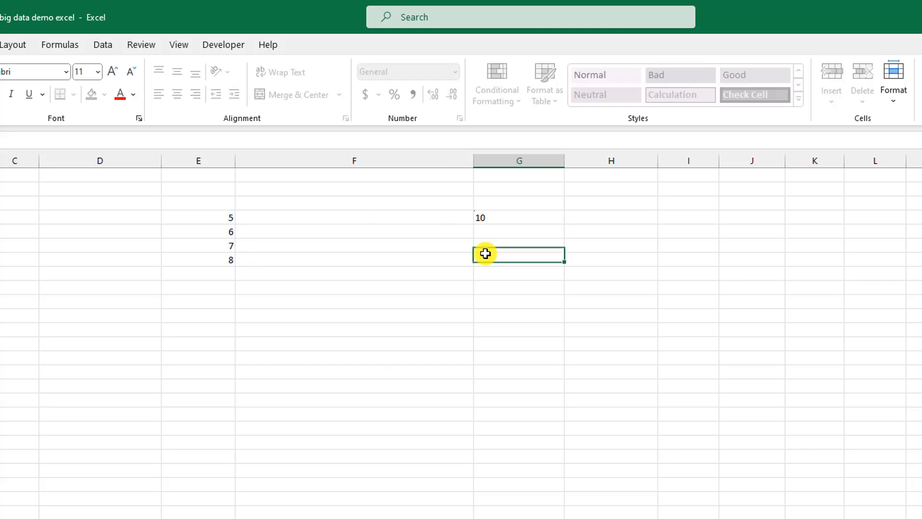
Step: Put the formula =E1052/G1052% in F1052, returning 50
left_click(333, 215)
type("=")
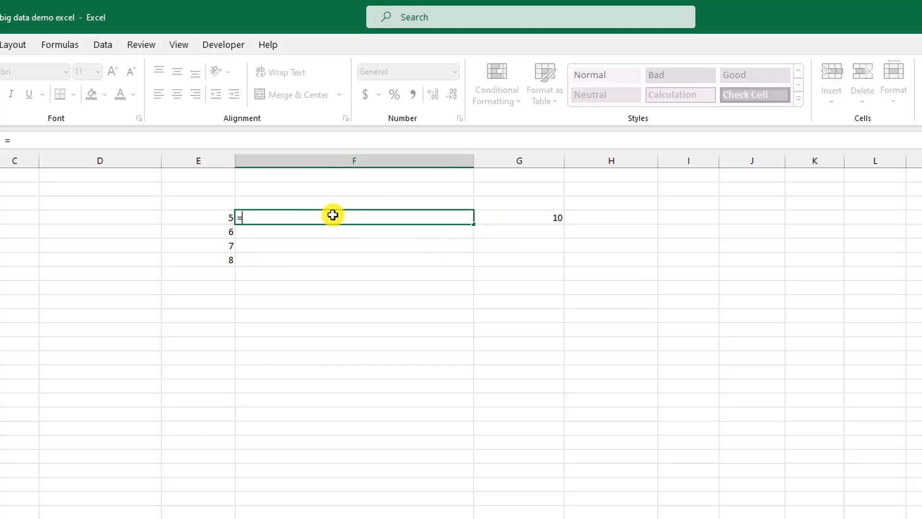
left_click(224, 218)
type("/")
left_click(552, 214)
key("Return")
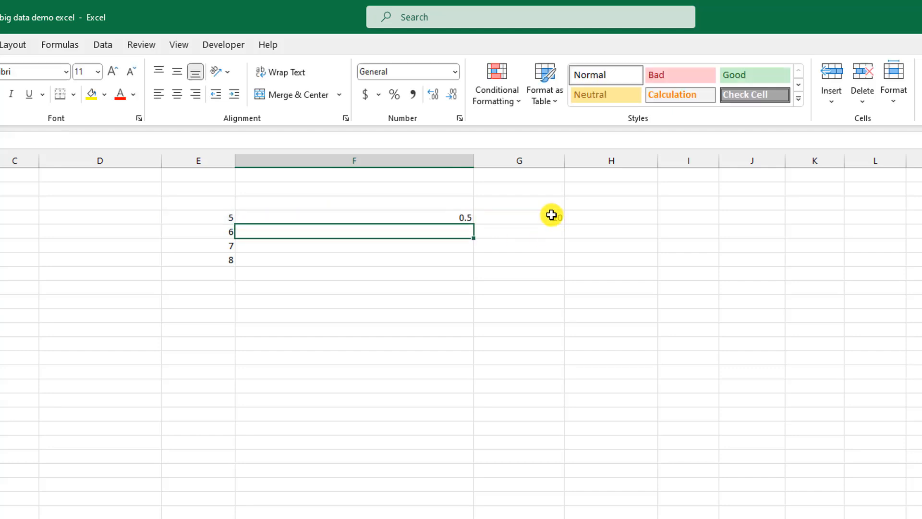
left_click(454, 218)
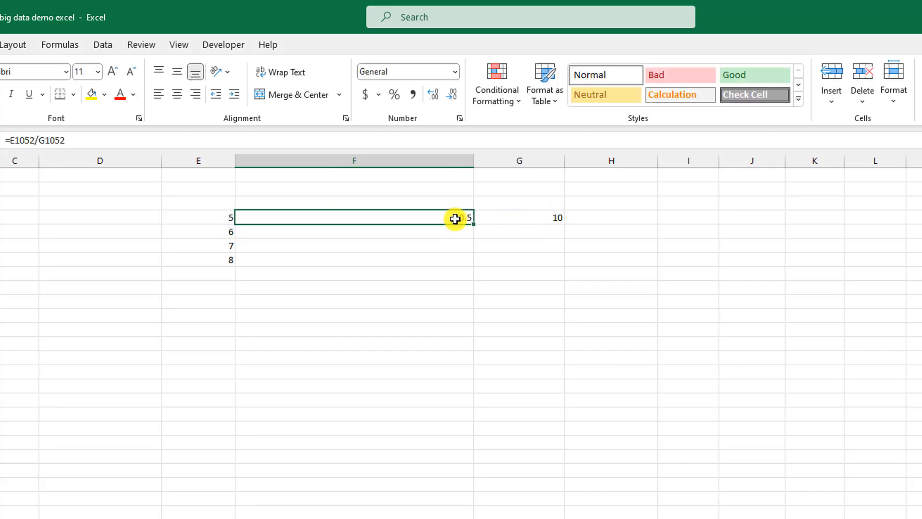
double_click(454, 218)
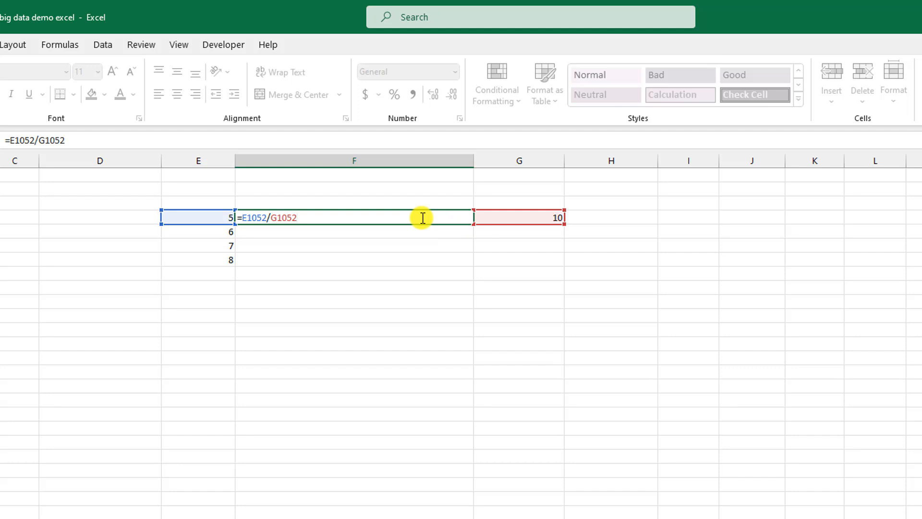
type("%")
key("Return")
left_click(421, 218)
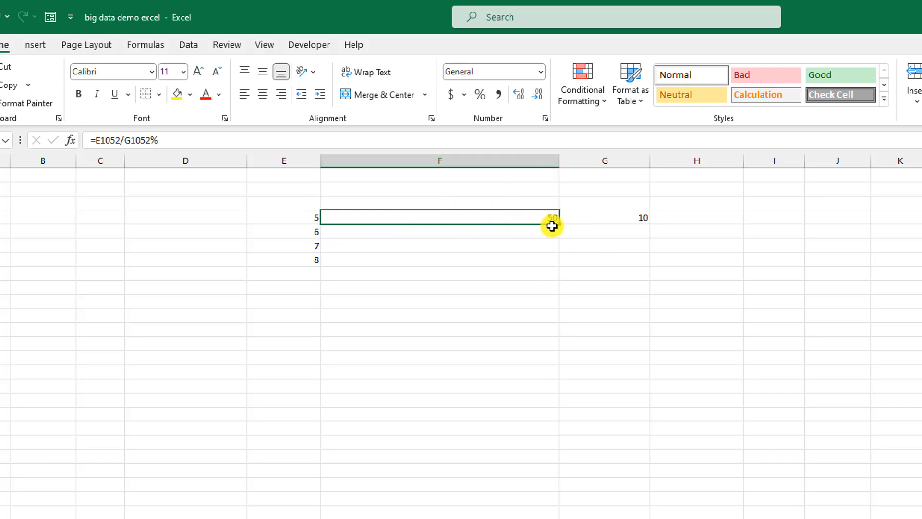
Step: Fill F1052's formula down to F1055 and inspect the #DIV/0! formulas in F1053 and F1054
left_click_drag(558, 223, 548, 267)
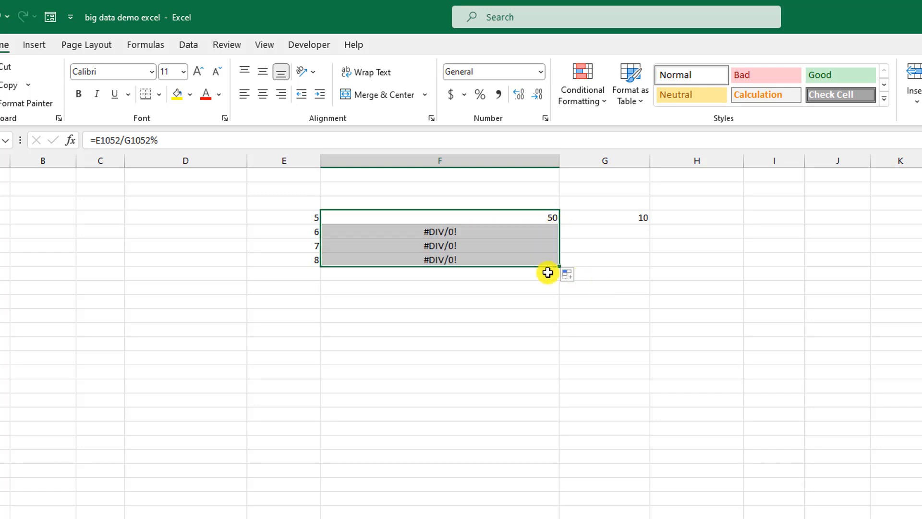
left_click(451, 232)
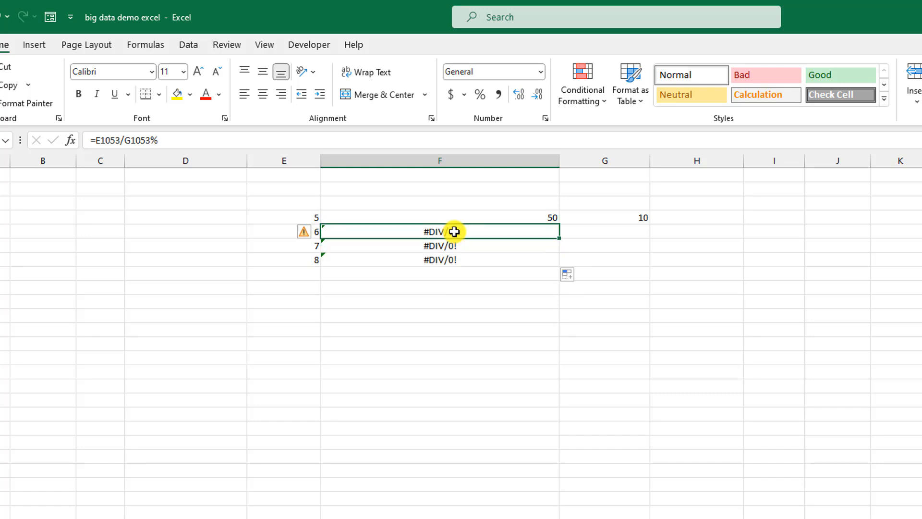
double_click(481, 217)
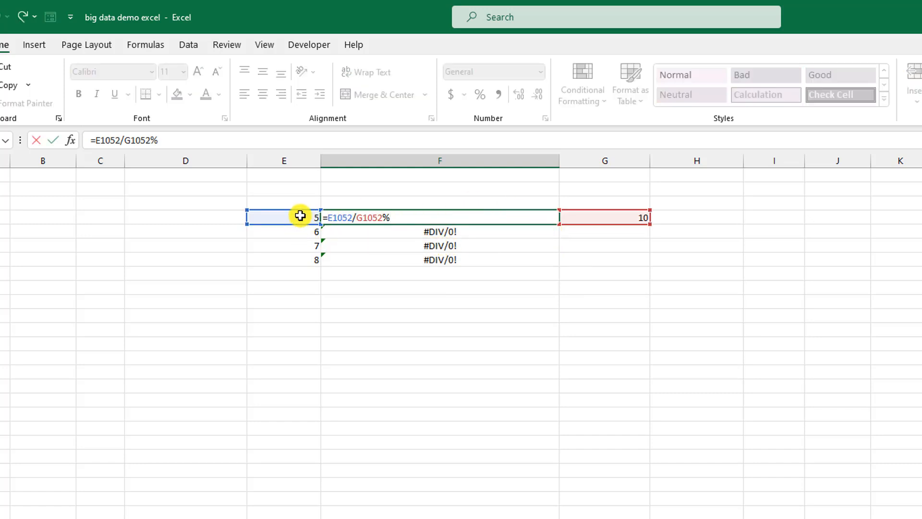
left_click(451, 232)
double_click(454, 234)
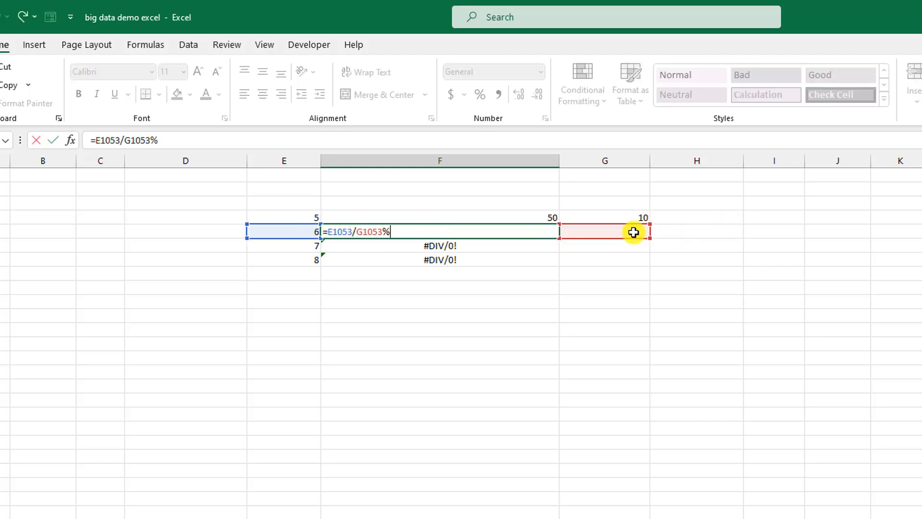
left_click(505, 250)
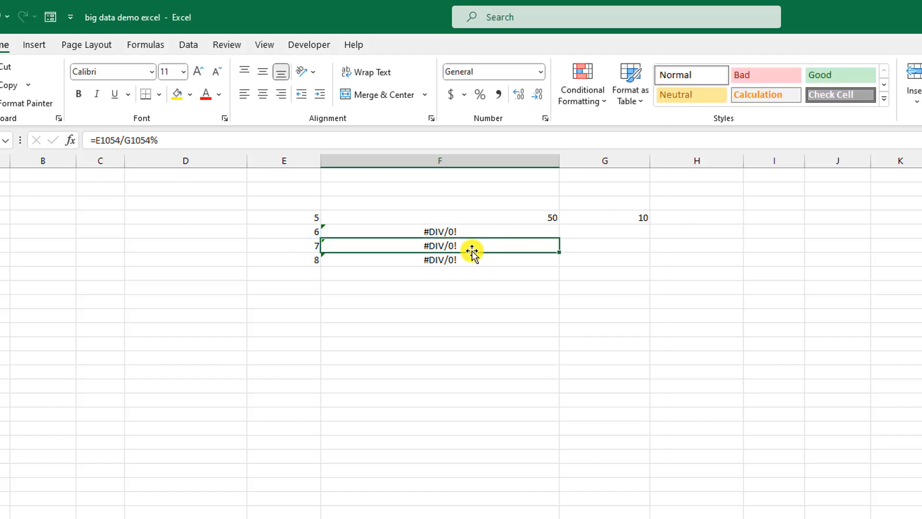
double_click(470, 247)
key("Return")
Step: Review the F1055, F1053 and F1052 formulas to trace the shifting G divisor
left_click_drag(309, 217, 308, 259)
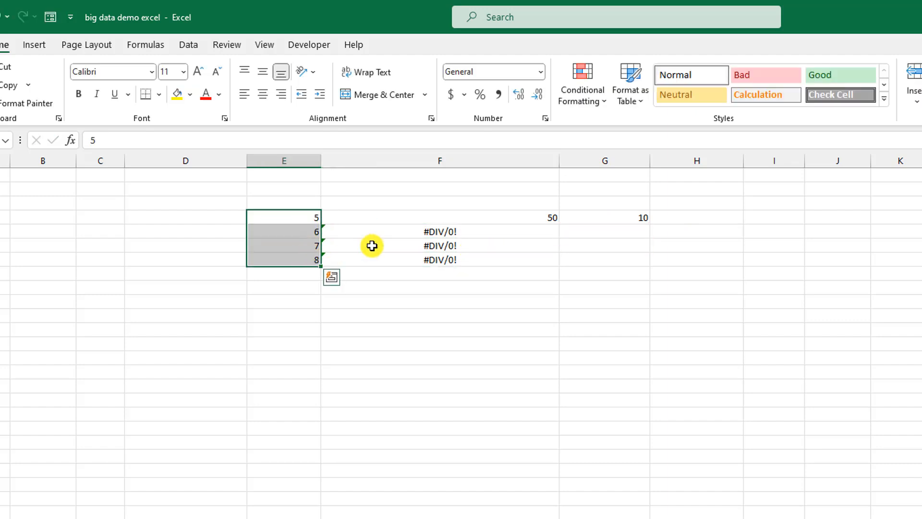
double_click(440, 257)
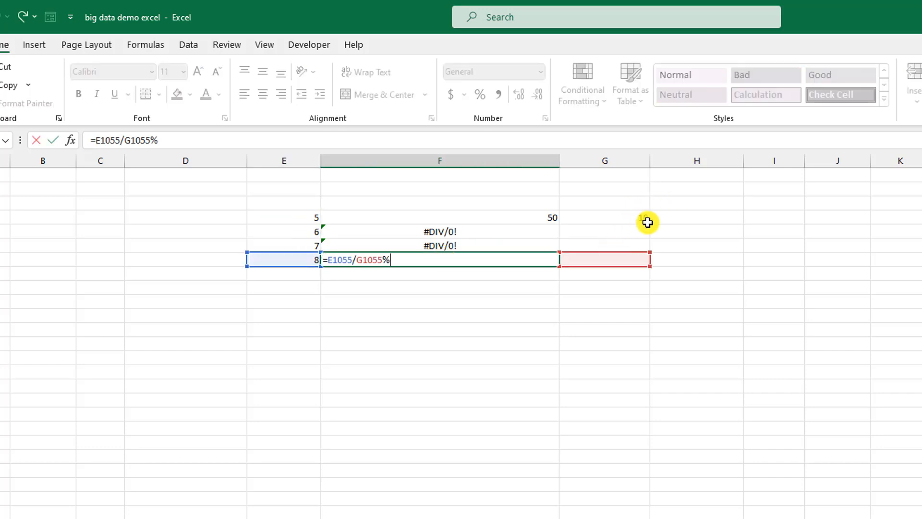
key("Return")
double_click(490, 233)
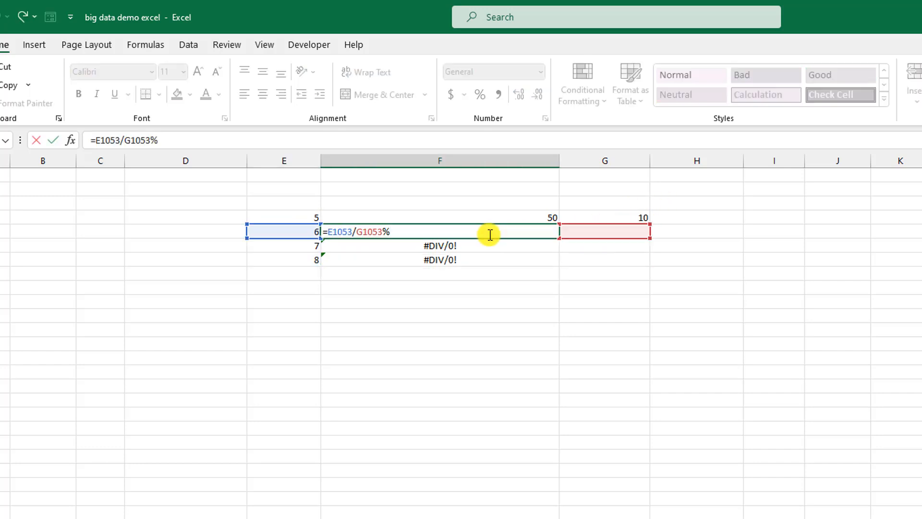
key("Return")
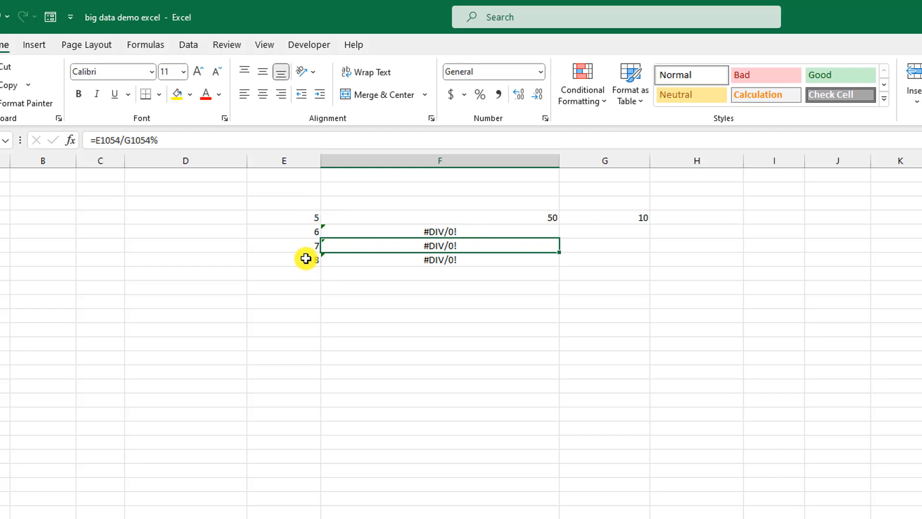
left_click(498, 230)
left_click(508, 218)
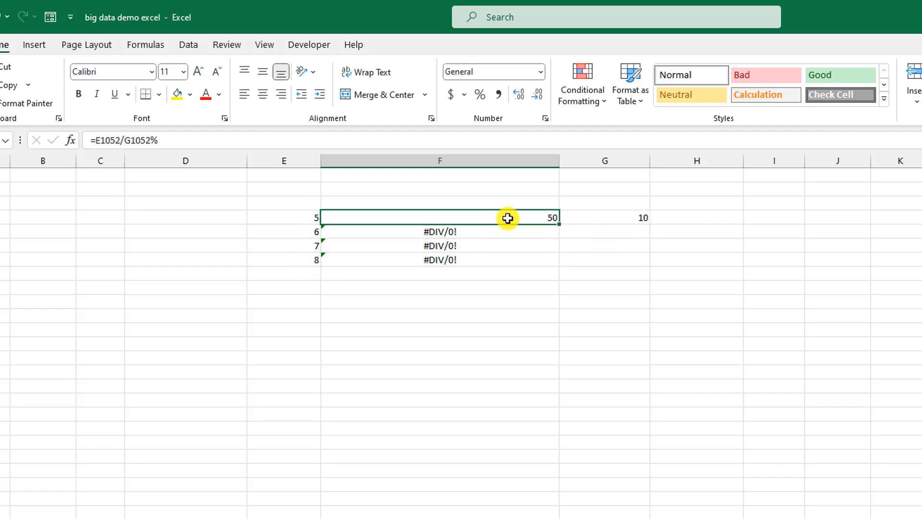
double_click(541, 218)
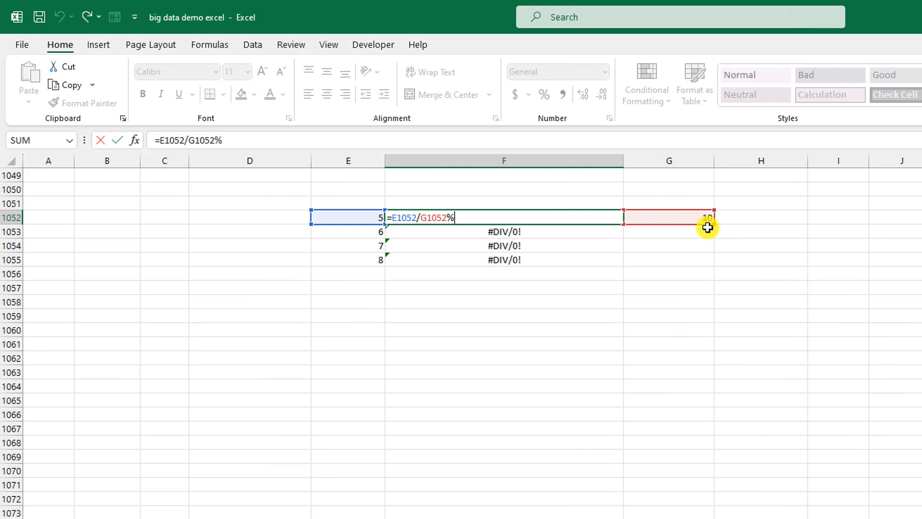
key("Return")
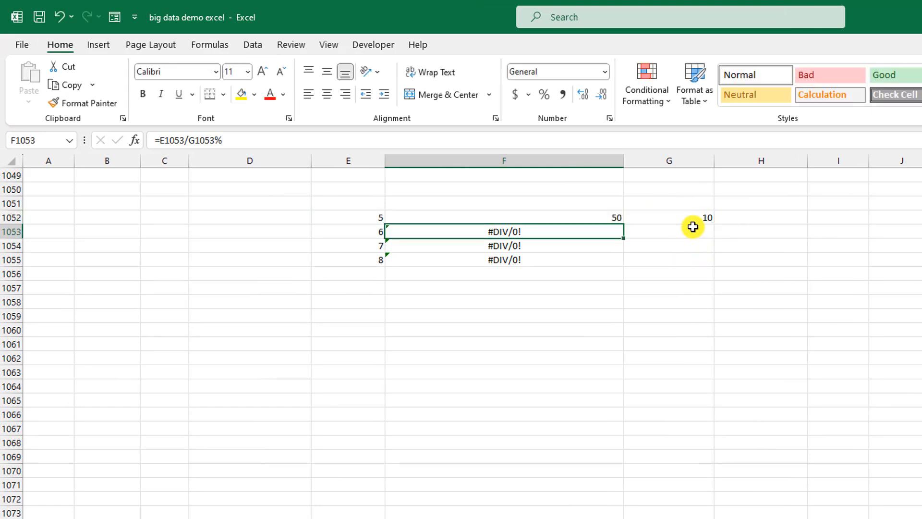
left_click(691, 217)
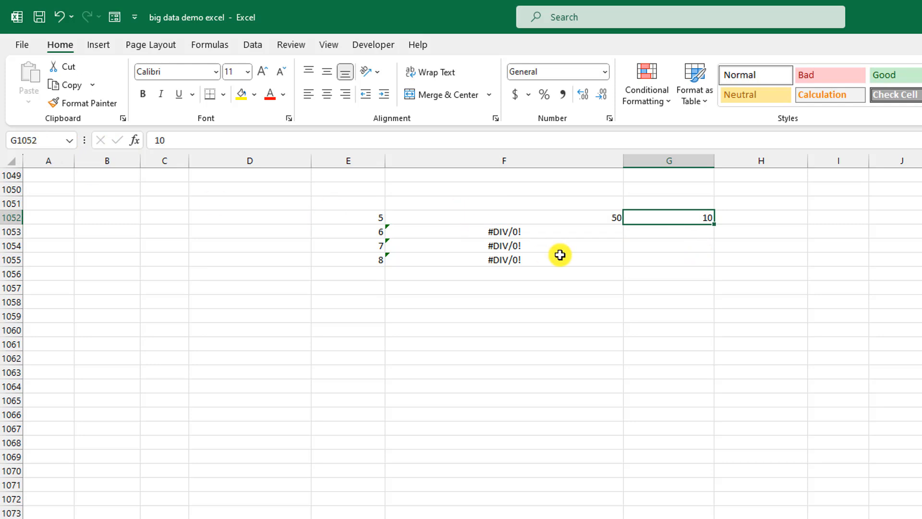
Step: Change F1052 to =E1052/$G$1052% with F4 and fill it down to F1055
left_click(570, 218)
double_click(593, 215)
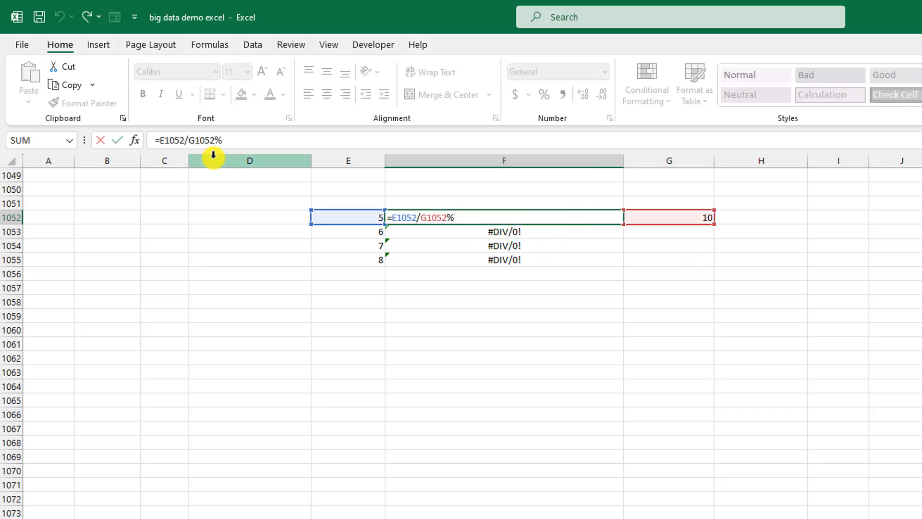
left_click(213, 140)
left_click_drag(213, 140, 189, 139)
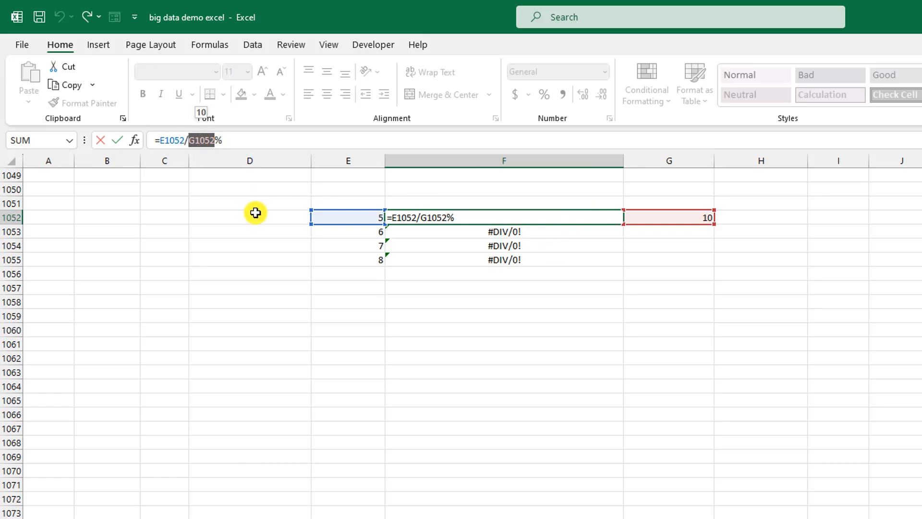
key("F4")
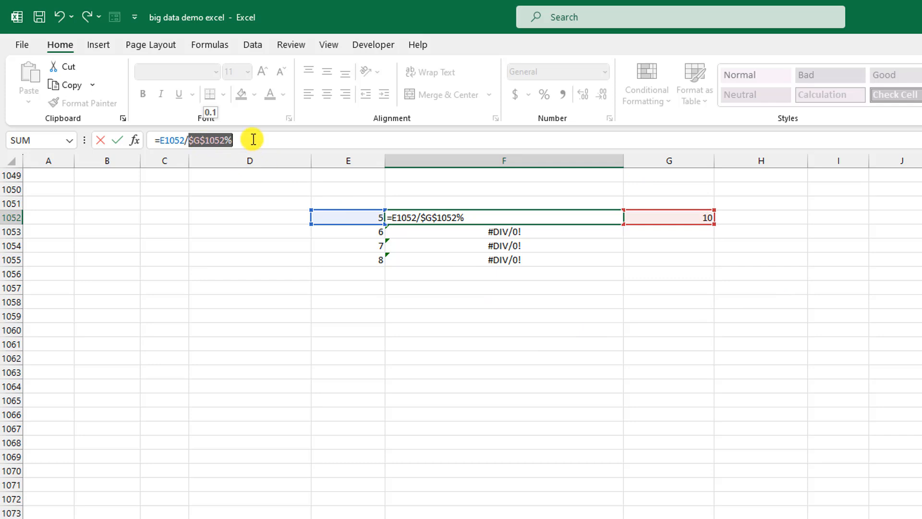
key("Return")
left_click(611, 218)
left_click_drag(621, 225, 620, 265)
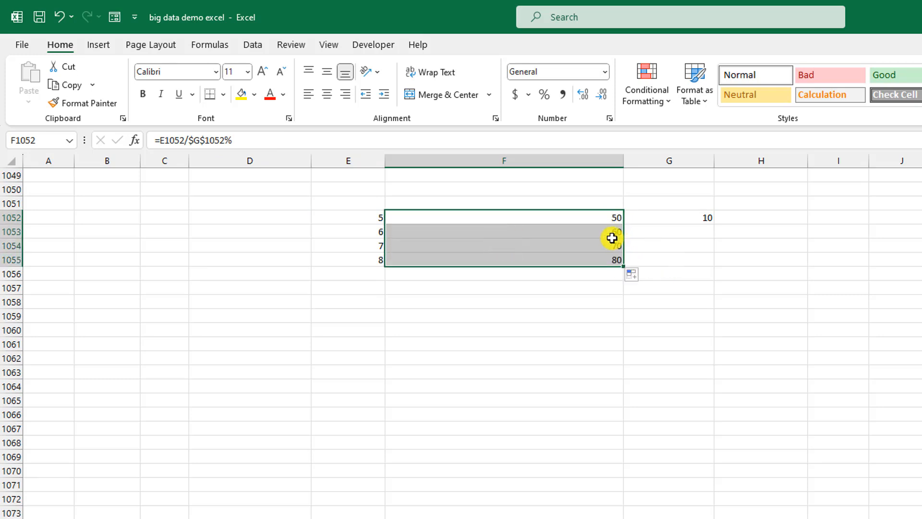
Step: Check the F1053:F1055 formulas, confirming F1053 reads =E1053/$G$1052% and returns 60
left_click(611, 233)
double_click(603, 233)
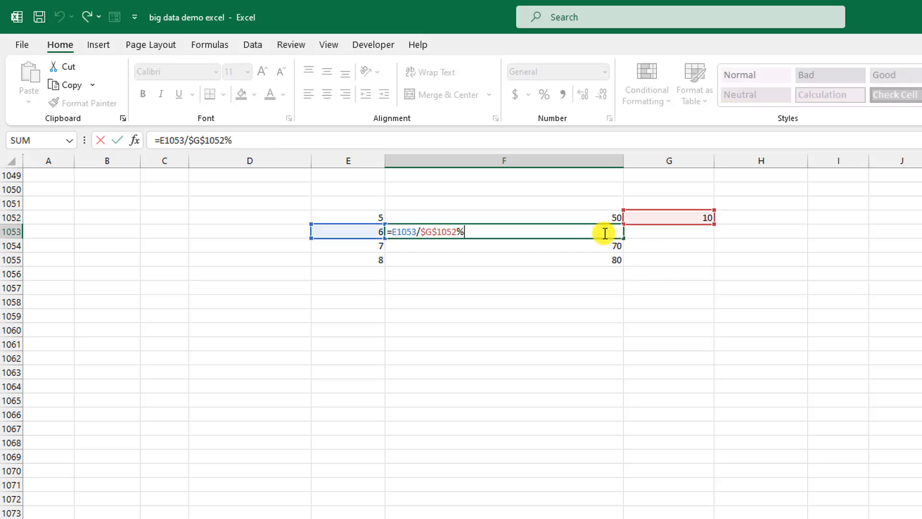
key("Return")
key("F2")
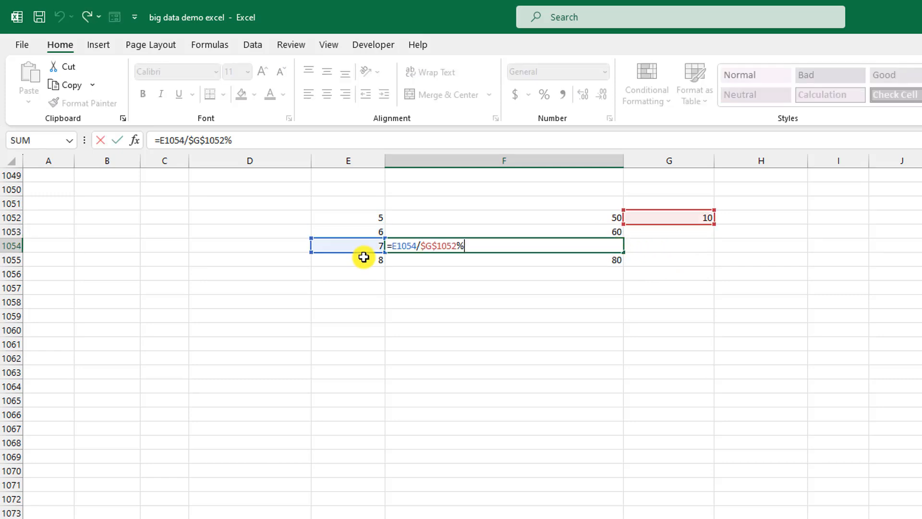
key("Return")
double_click(610, 258)
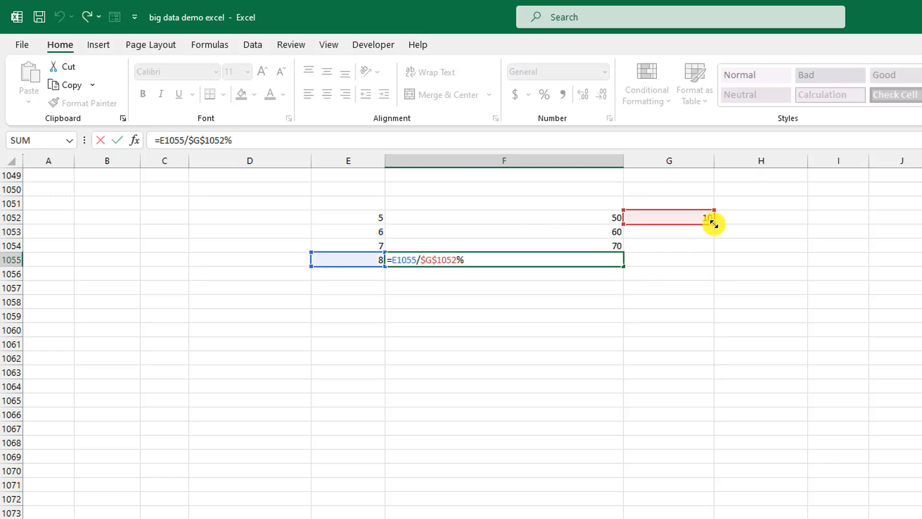
key("Return")
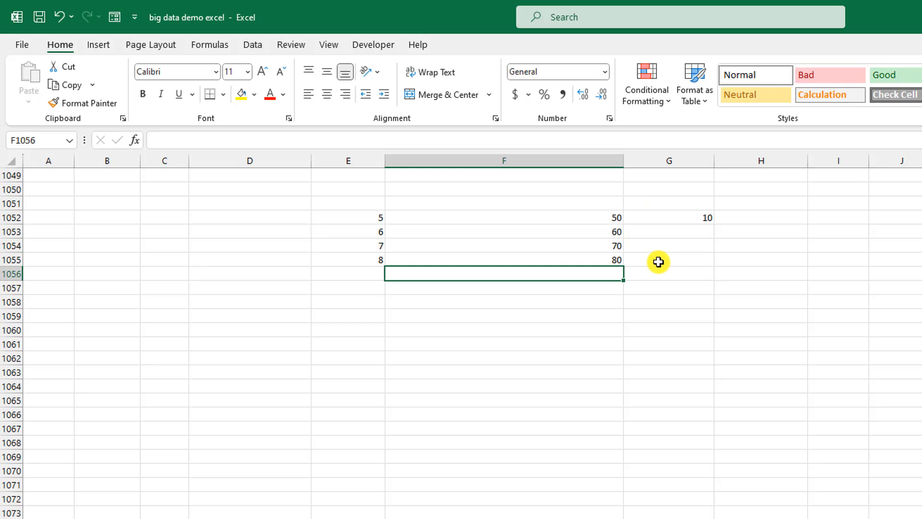
left_click(600, 231)
key("F2")
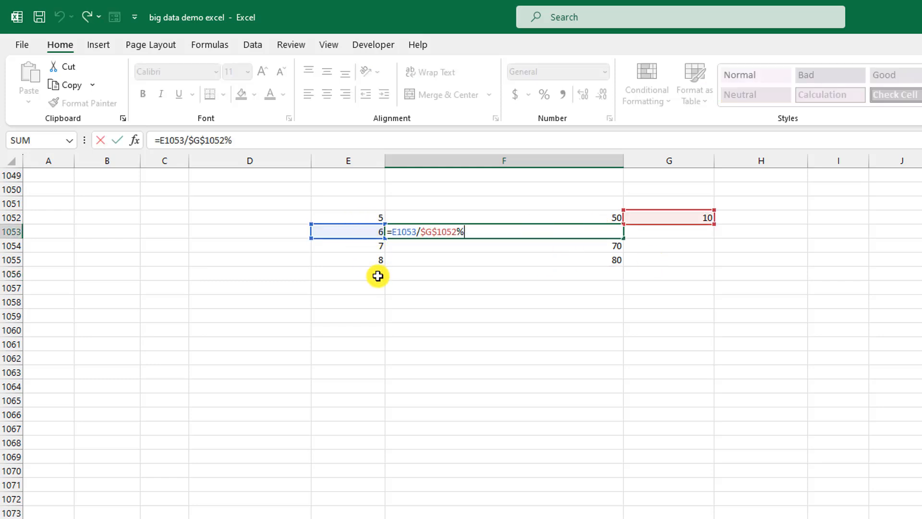
key("Return")
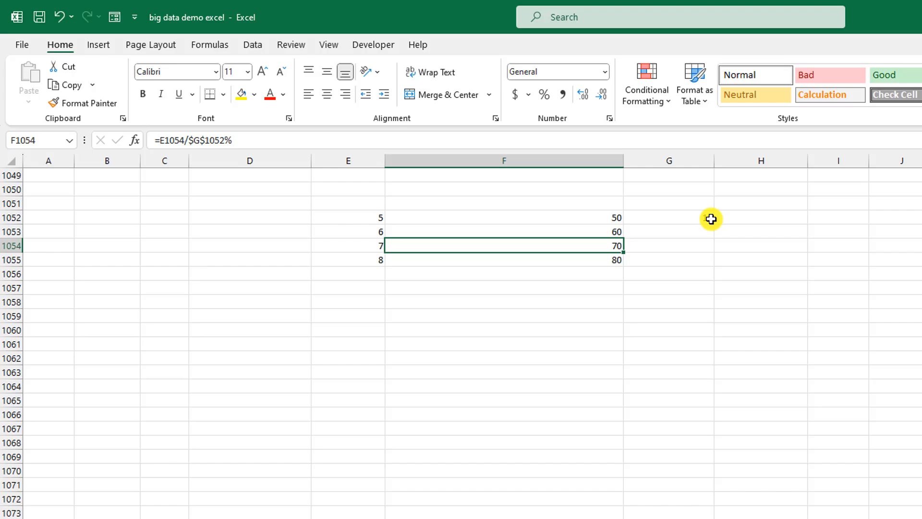
Step: Return to the top of Sheet1 so the table's column headers show again
scroll(556, 347, "up", 11)
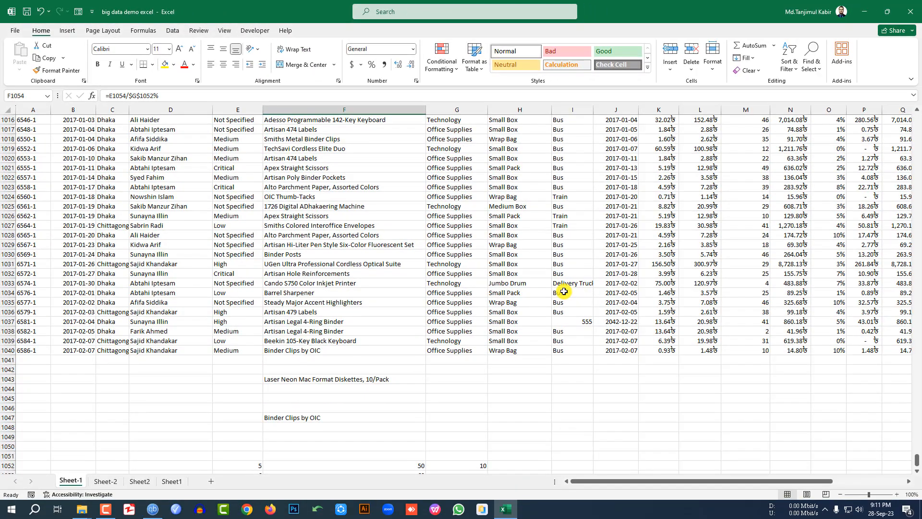
key("alt+F4")
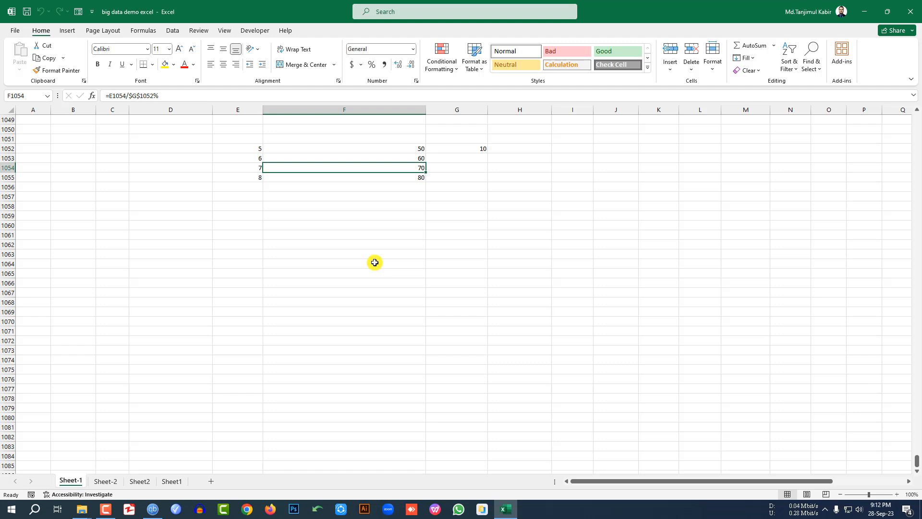
scroll(374, 262, "up", 4)
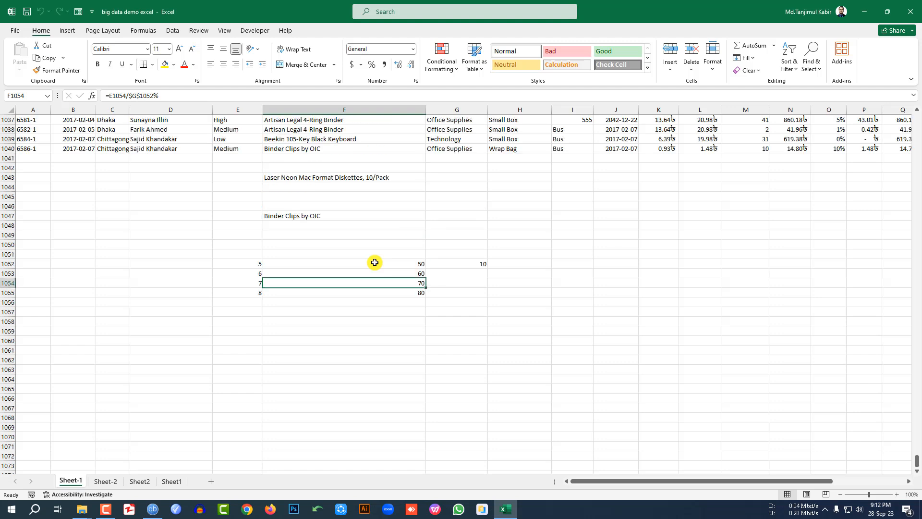
left_click_drag(916, 464, 916, 120)
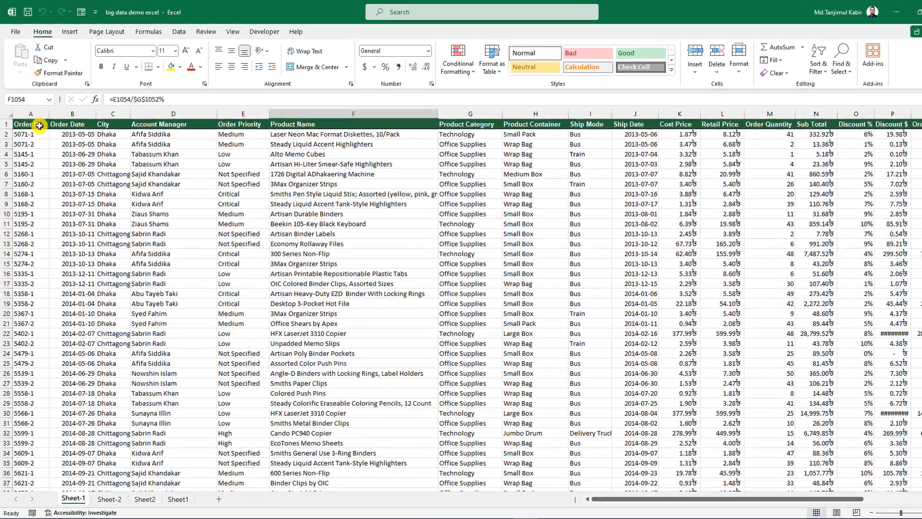
left_click(113, 144)
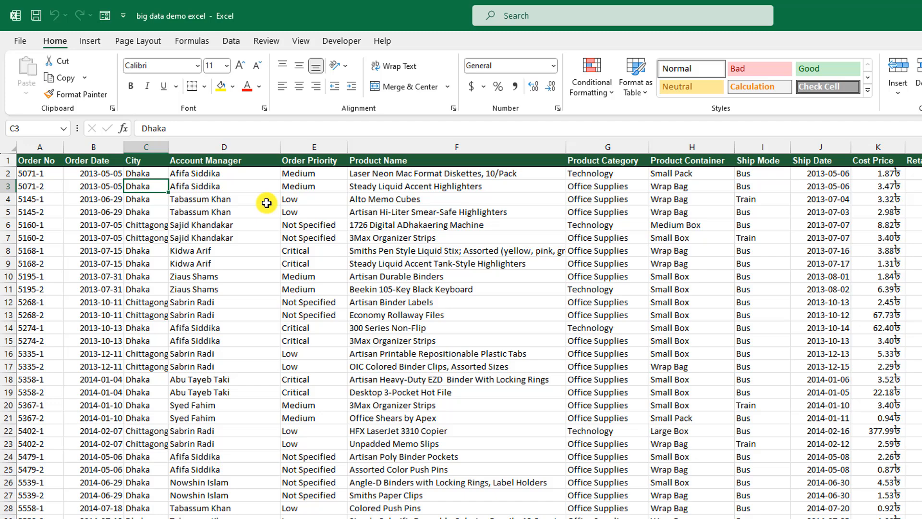
key("shift+Right")
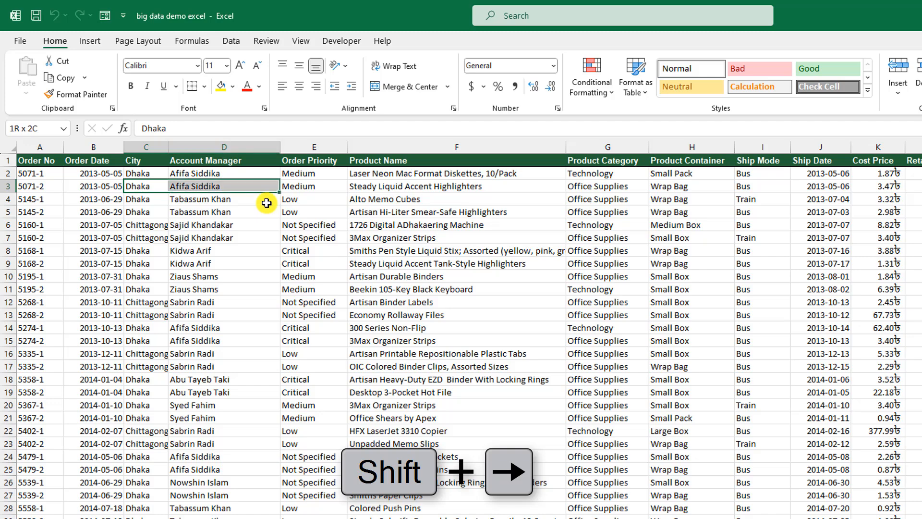
key("shift+Right")
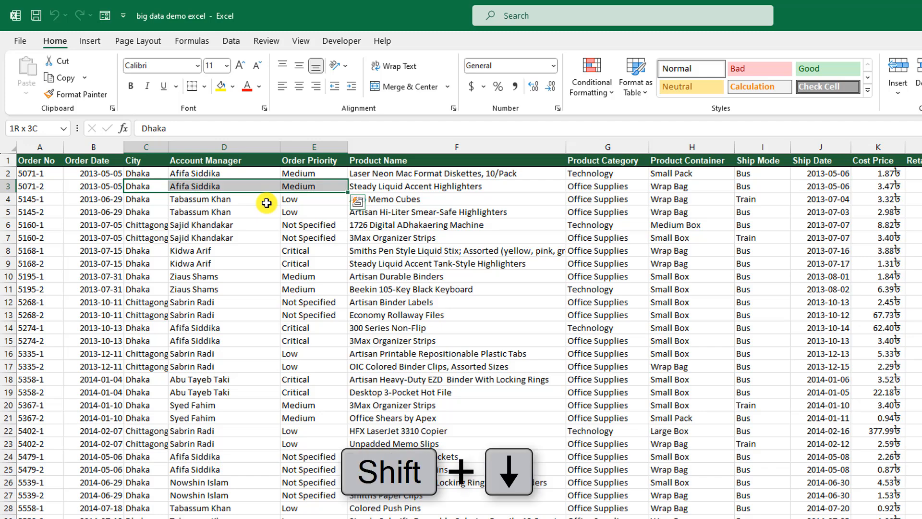
key("shift+Down")
key("shift+Down")
key("shift+Down")
key("shift+Down")
key("shift+Down")
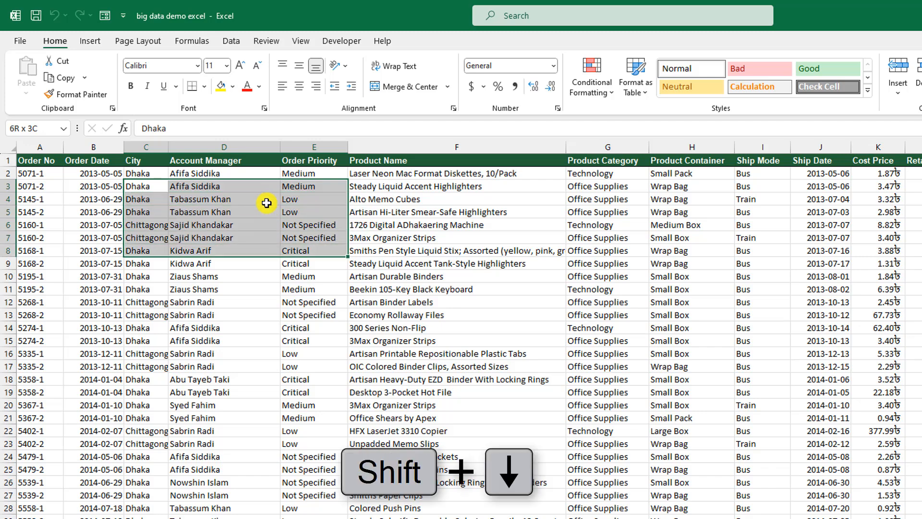
key("shift+Down")
key("shift+Down")
key("shift+Down")
key("shift+Down")
key("shift+Down")
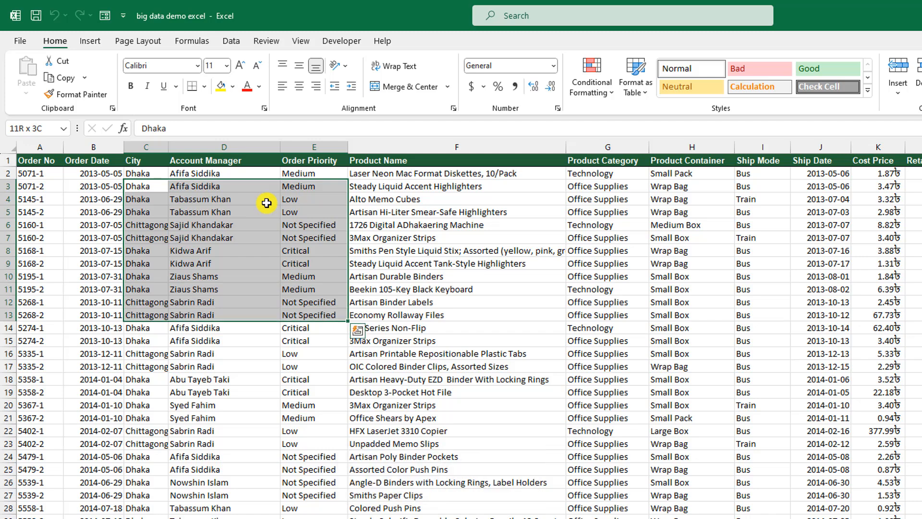
key("shift+Down")
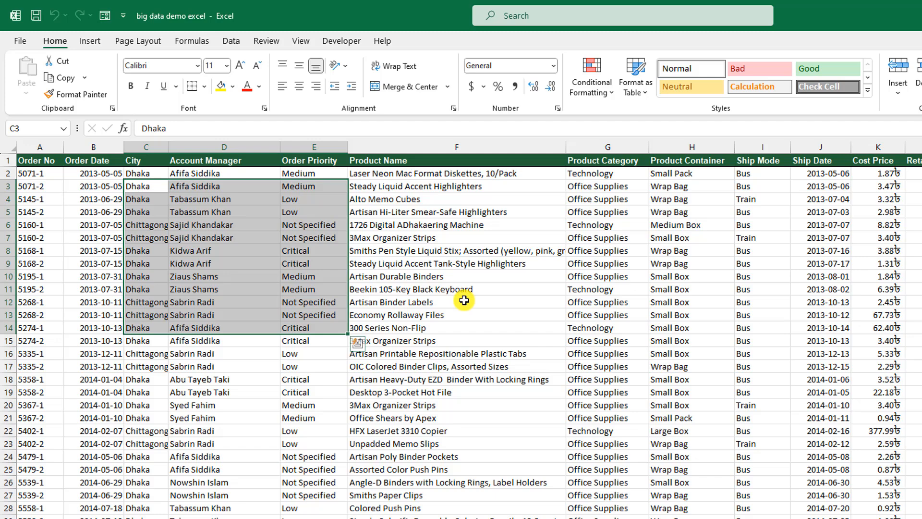
key("shift+Left")
key("shift+Left")
key("shift+Left")
key("shift+Left")
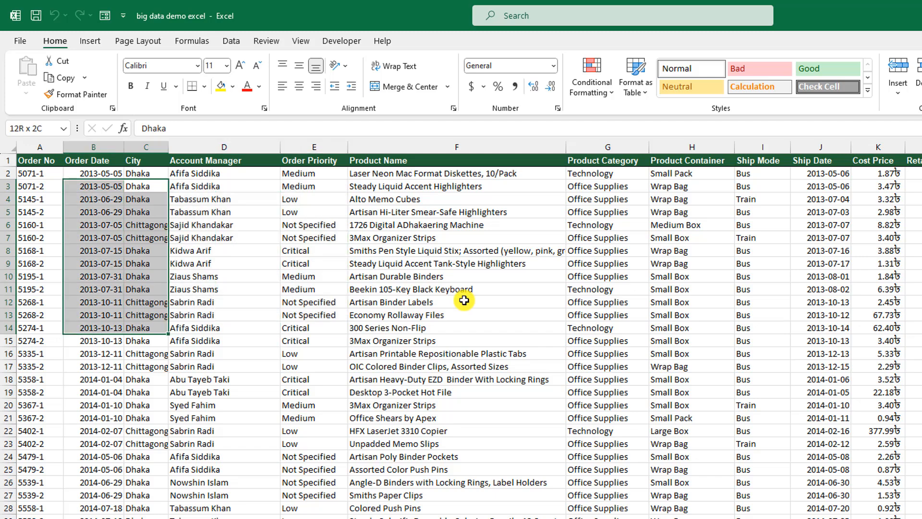
key("shift+Right")
key("shift+Right")
key("shift+Right")
key("shift+Right")
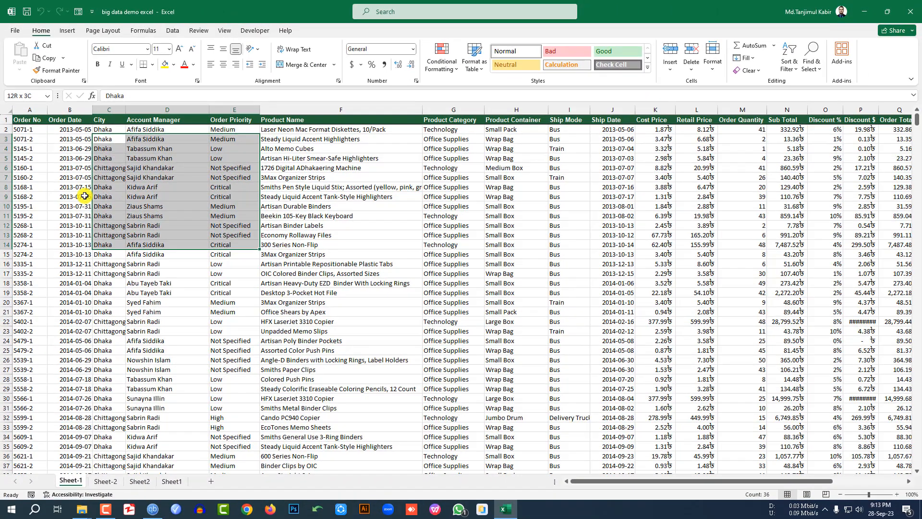
left_click(26, 156)
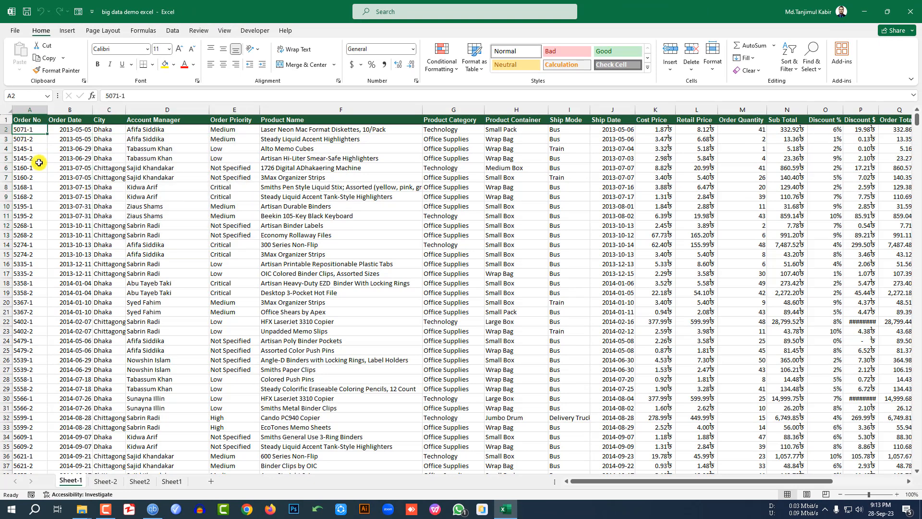
key("ctrl+shift+Down")
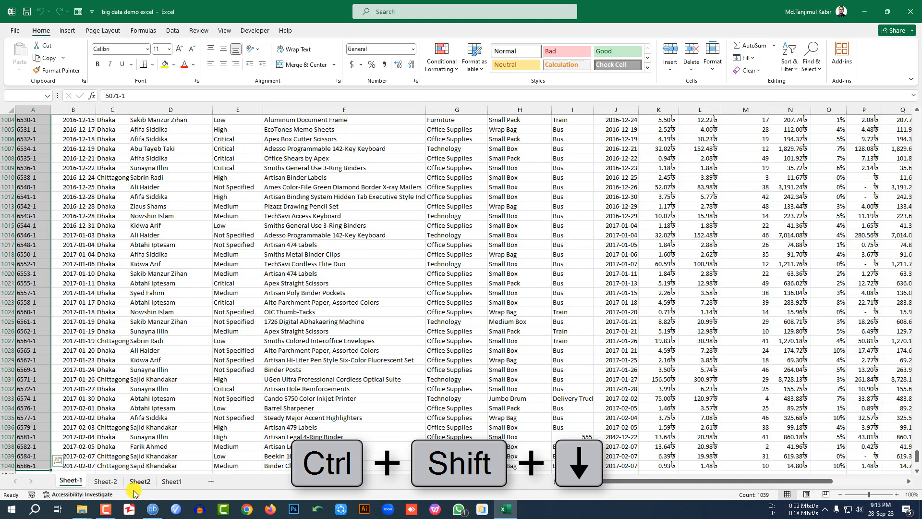
scroll(60, 386, "down", 1)
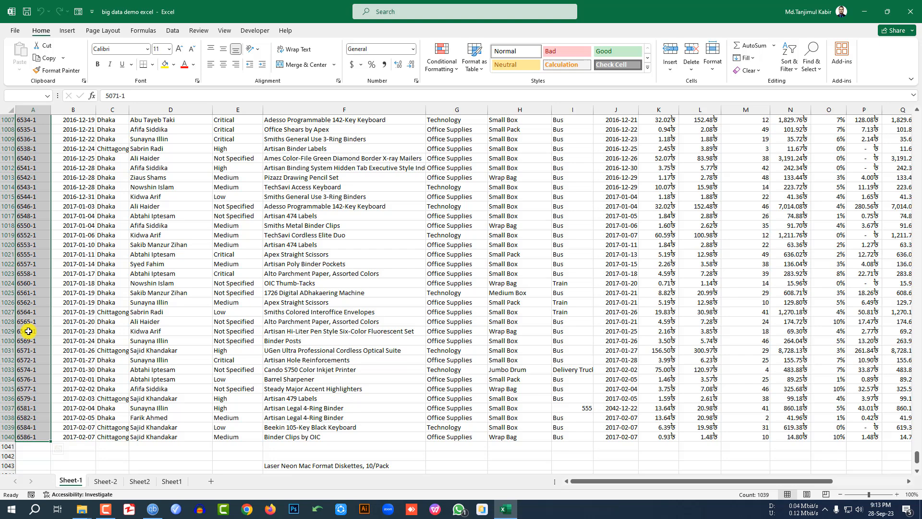
key("ctrl+shift+Right")
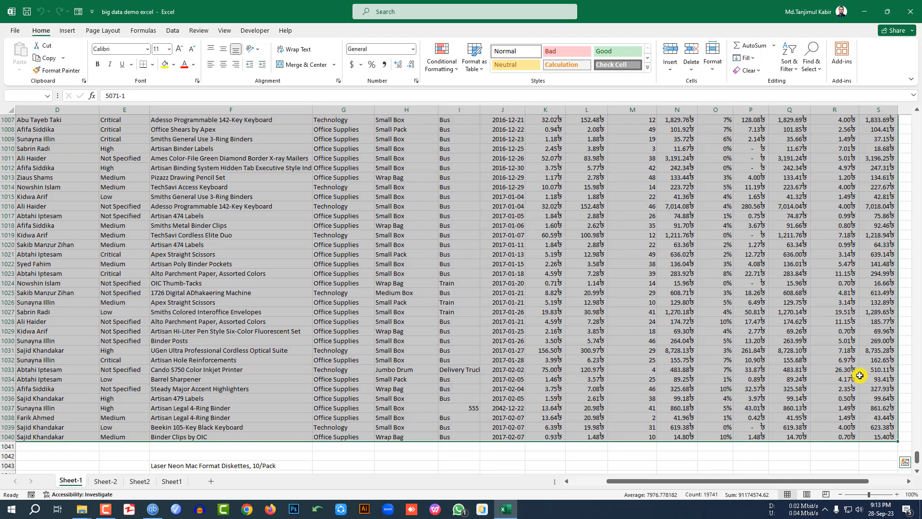
scroll(779, 368, "up", 1)
scroll(779, 368, "up", 16)
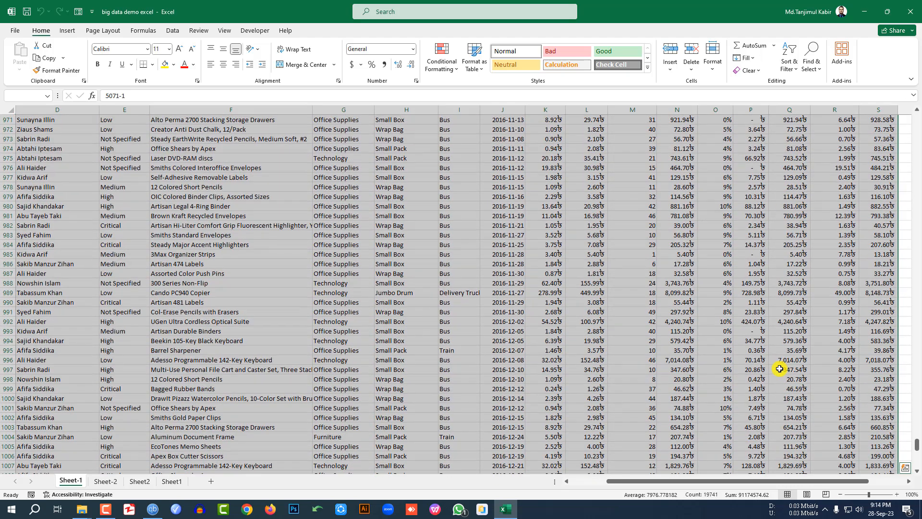
left_click_drag(916, 439, 916, 120)
left_click(670, 205)
left_click(501, 128)
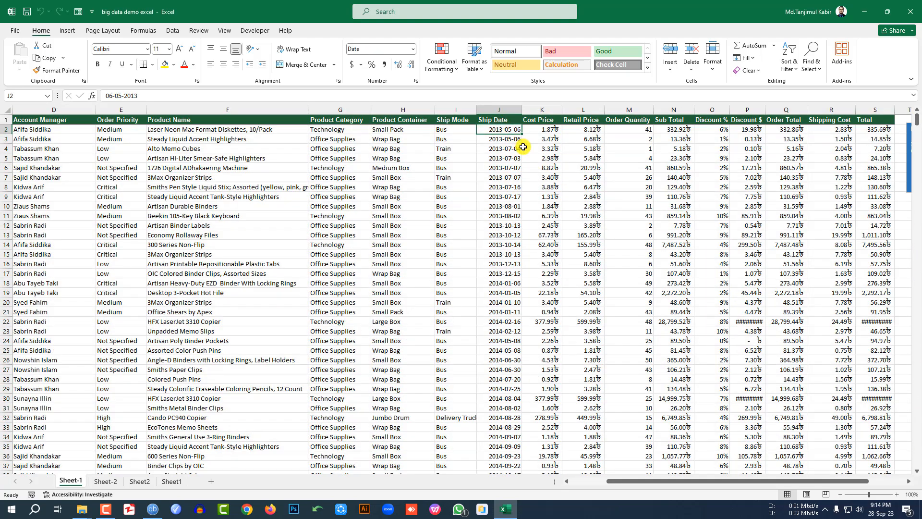
key("ctrl+shift+Down")
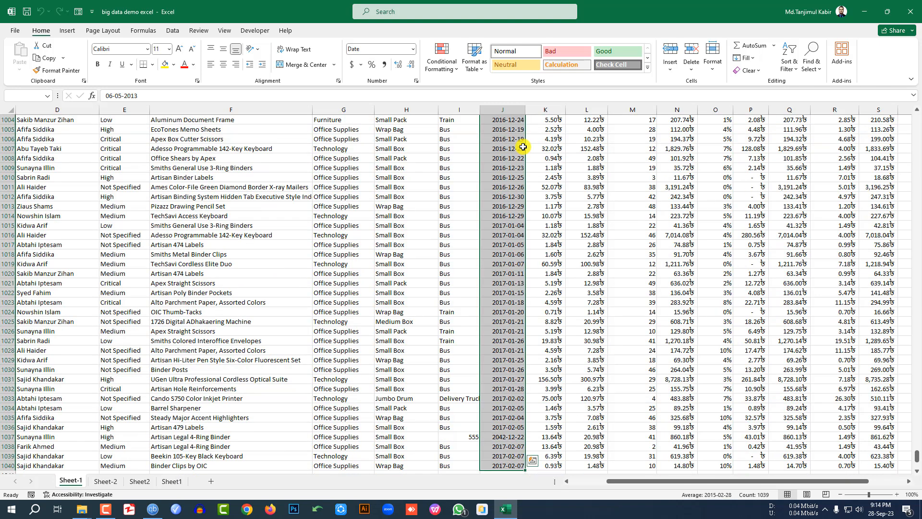
key("ctrl+shift+Left")
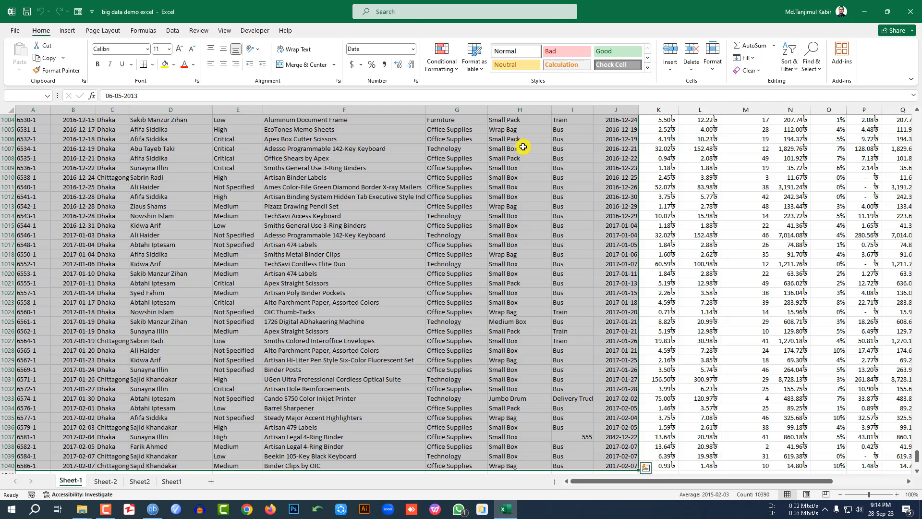
left_click(518, 174)
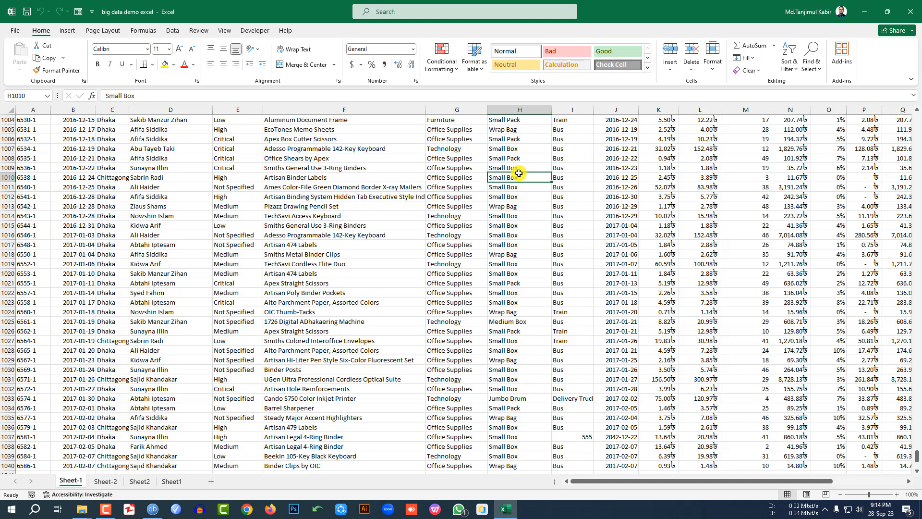
key("ctrl+g")
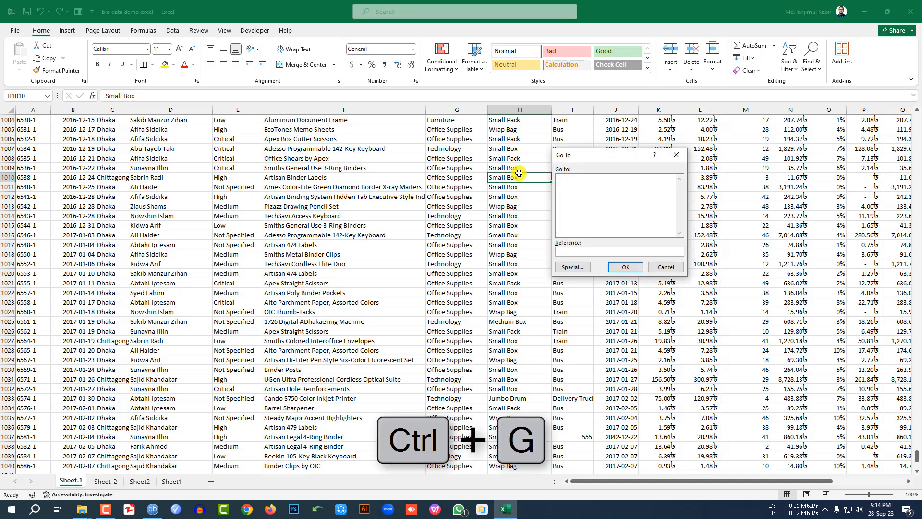
left_click(573, 268)
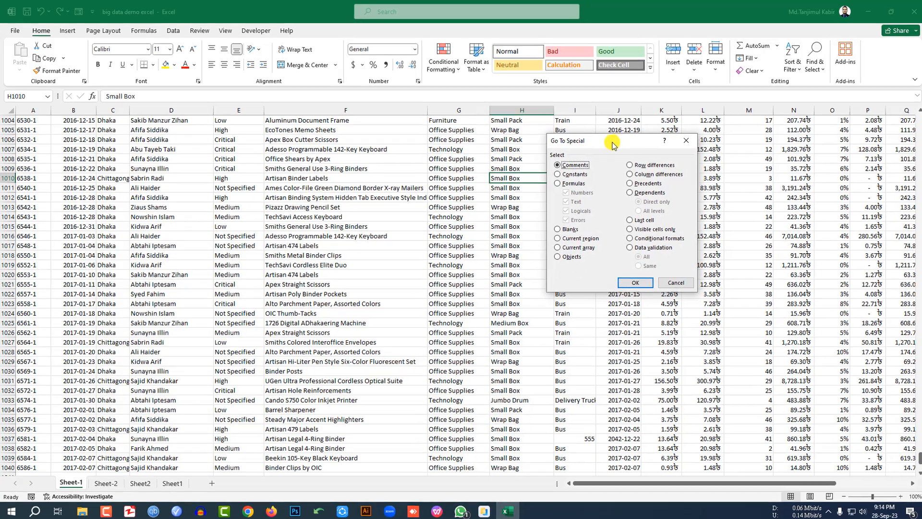
left_click_drag(614, 141, 529, 224)
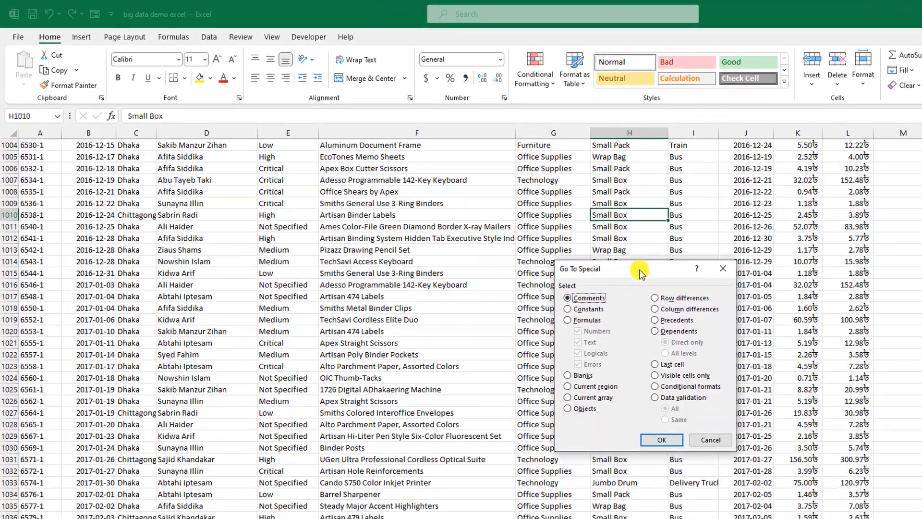
left_click(722, 268)
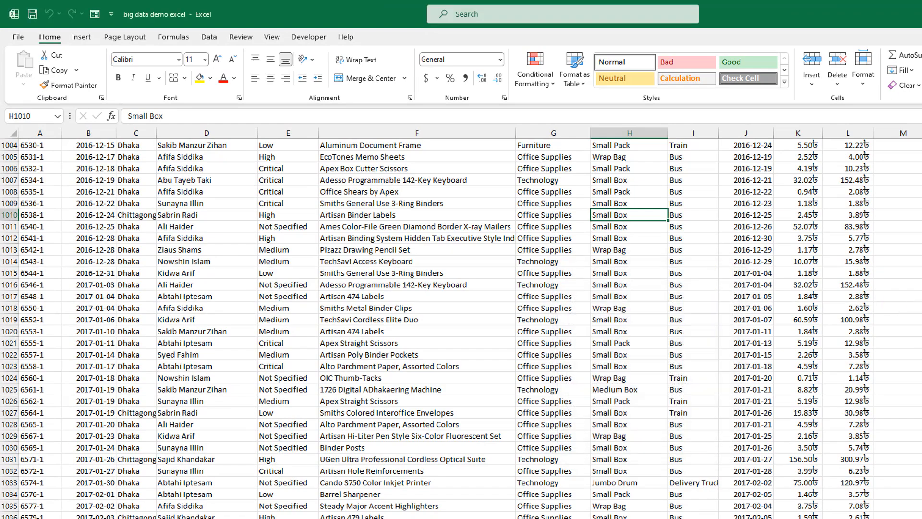
scroll(461, 329, "up", 20)
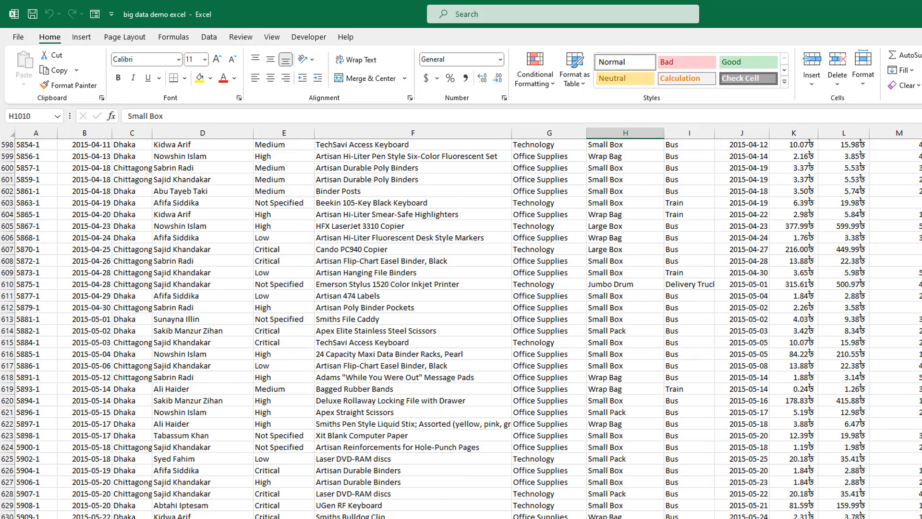
scroll(461, 329, "up", 20)
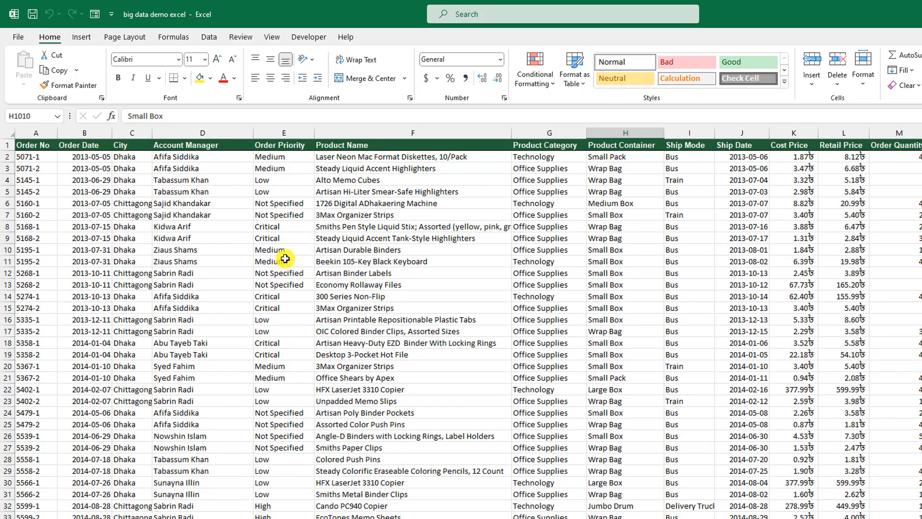
Step: Clear the contents of cells E11, F7, D16 and F14 in the order table
left_click(285, 259)
key("Delete")
left_click(354, 216)
key("Delete")
left_click(185, 320)
key("Delete")
left_click(367, 296)
key("Delete")
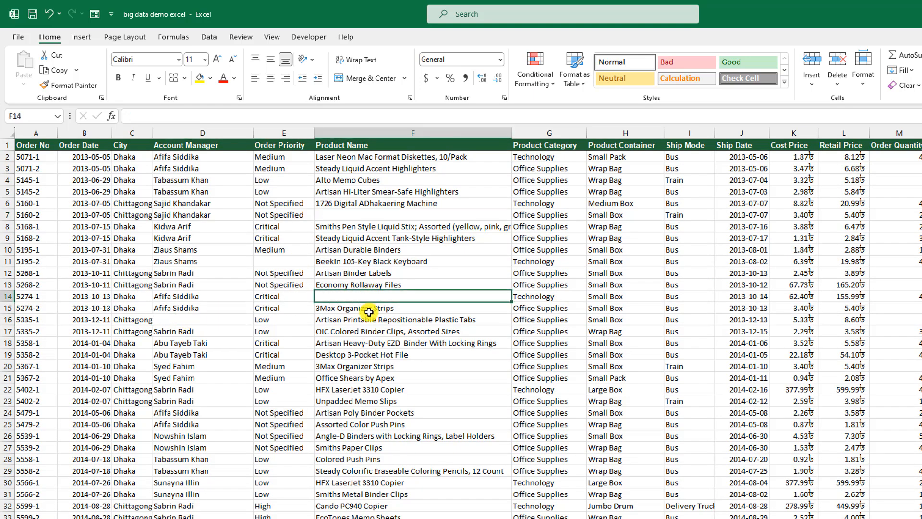
Step: Select the entire data range with Ctrl+A and bring up the Go To prompt
left_click(368, 321)
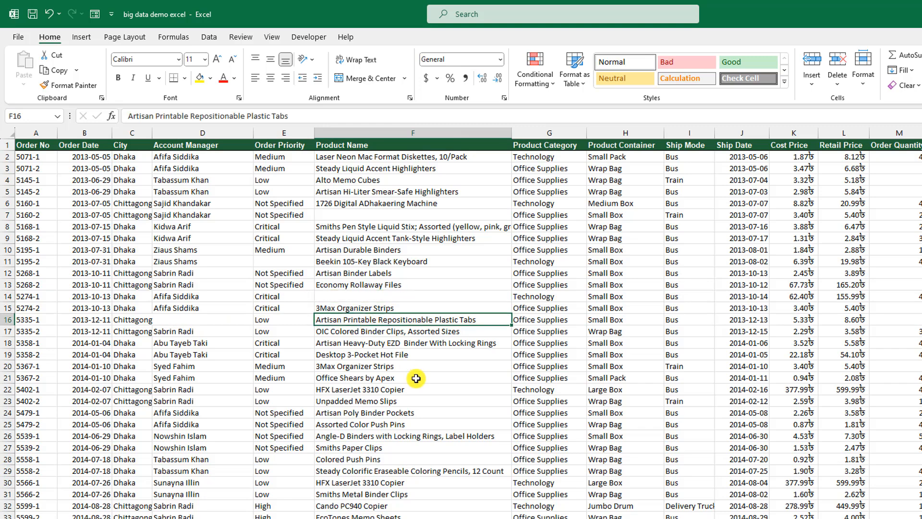
key("ctrl+a")
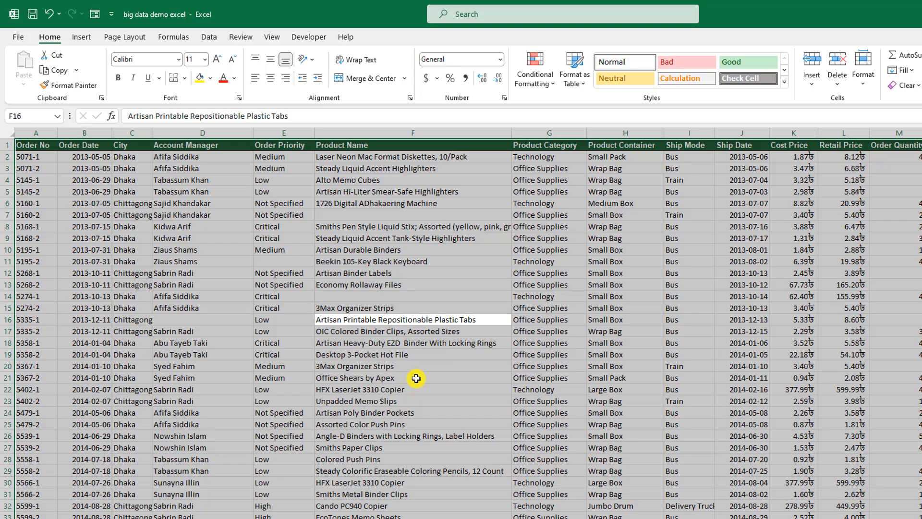
key("ctrl+g")
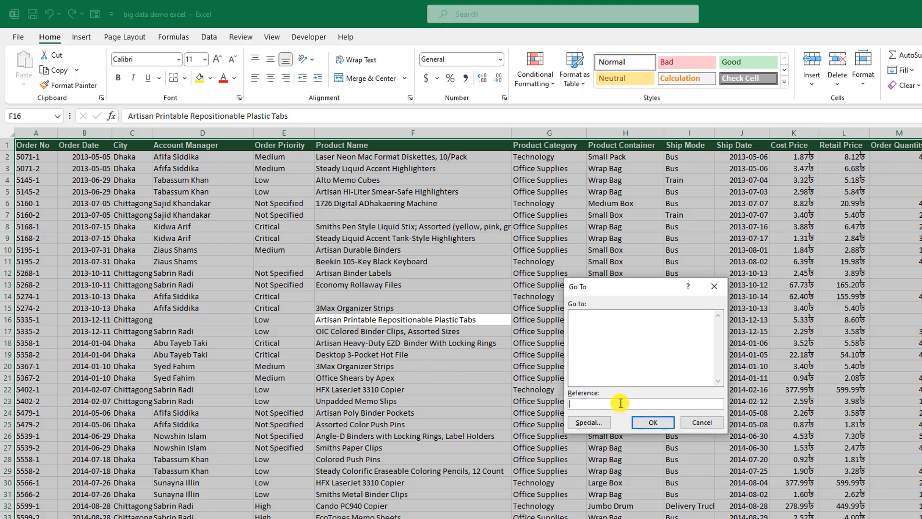
Step: Use Go To Special with the Blanks option to select the four empty cells
left_click(589, 422)
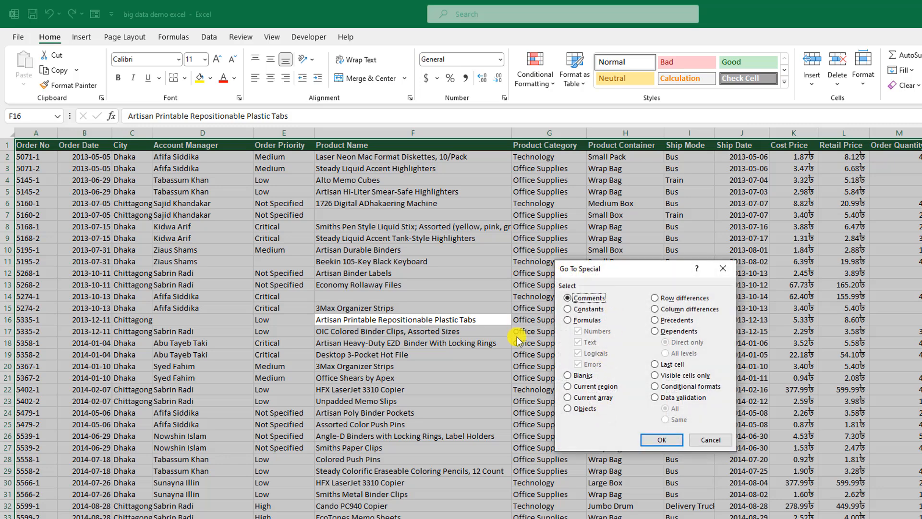
left_click(567, 376)
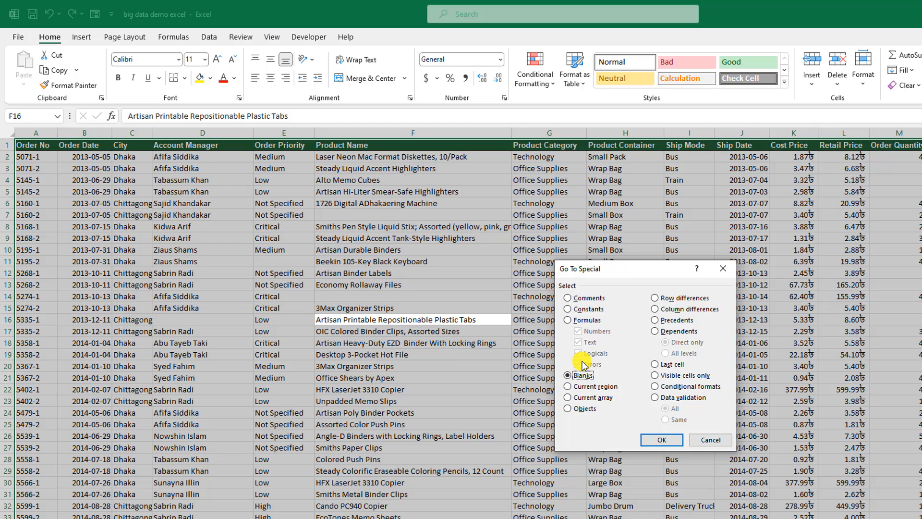
left_click(661, 440)
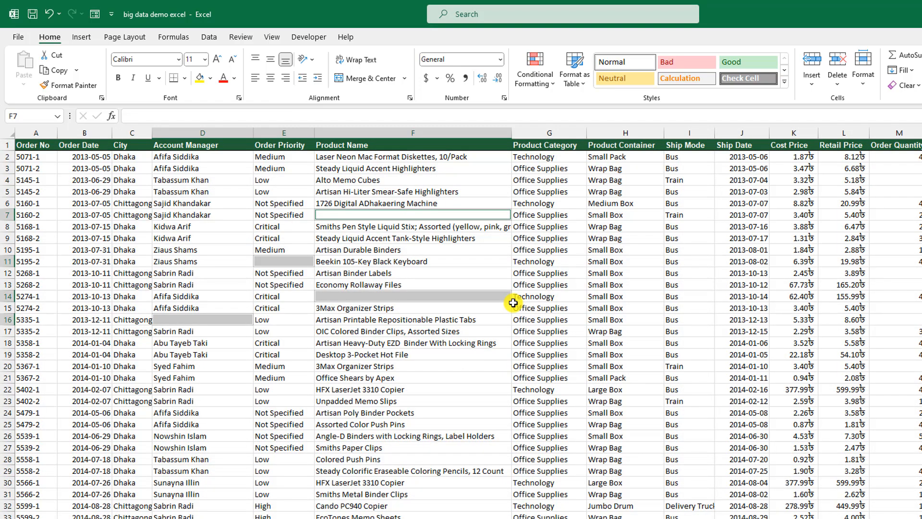
Step: Fill every selected blank cell with 3 at once, then check E11, F7 and F14
type("3")
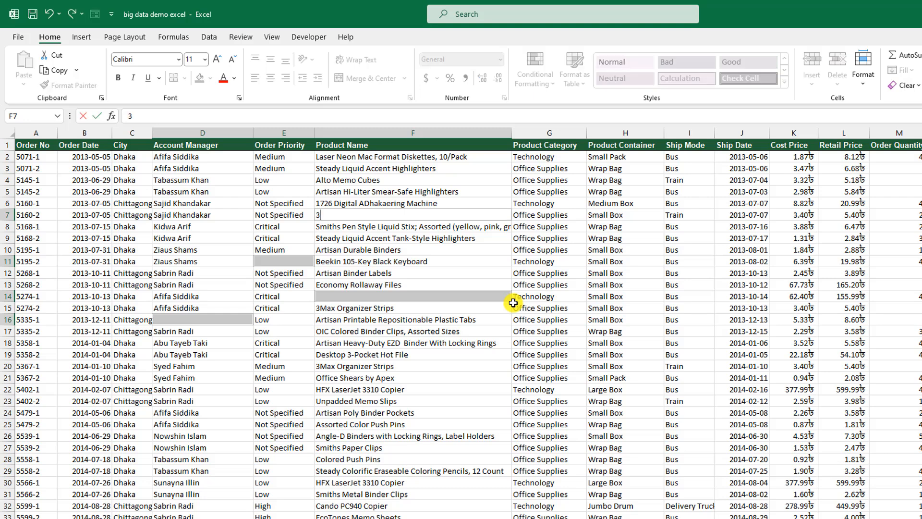
key("ctrl+Return")
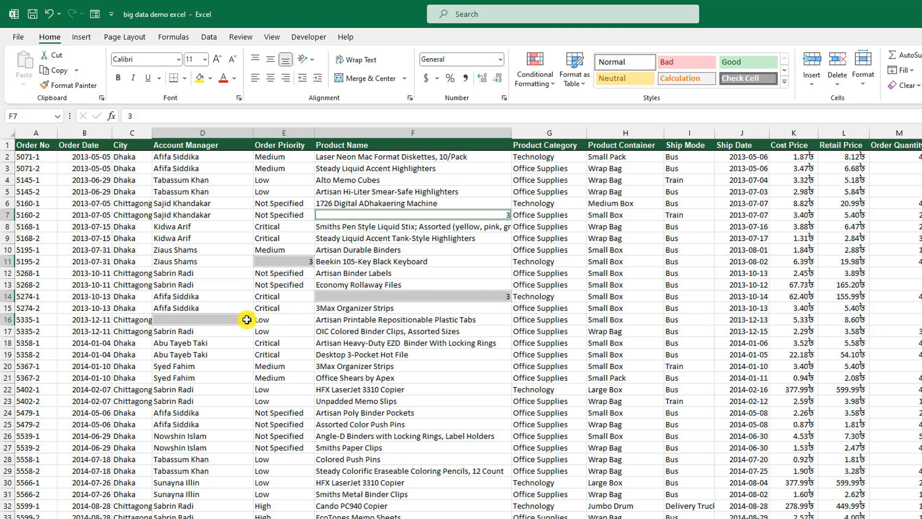
left_click(288, 261)
left_click(451, 220)
left_click(462, 290)
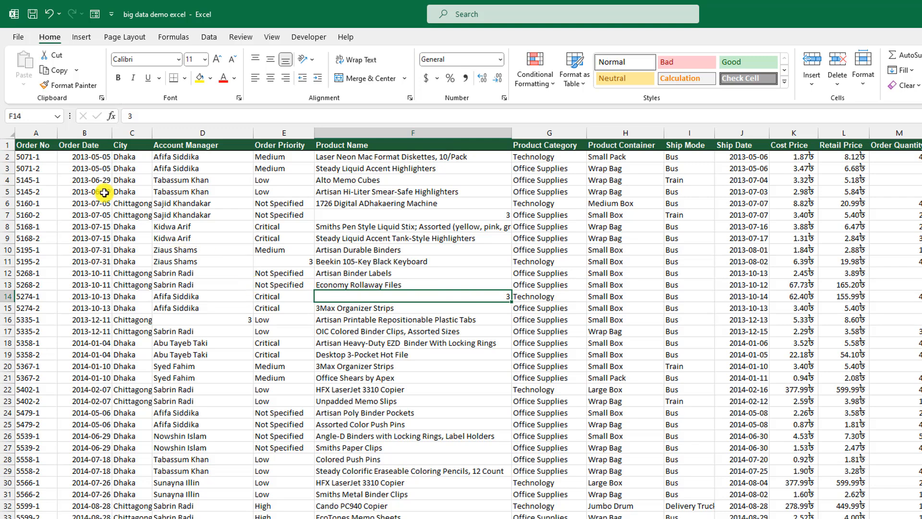
Step: Bold the B2 date and E2's Medium, italicize E4's Low, and underline E3's Medium
left_click(90, 156)
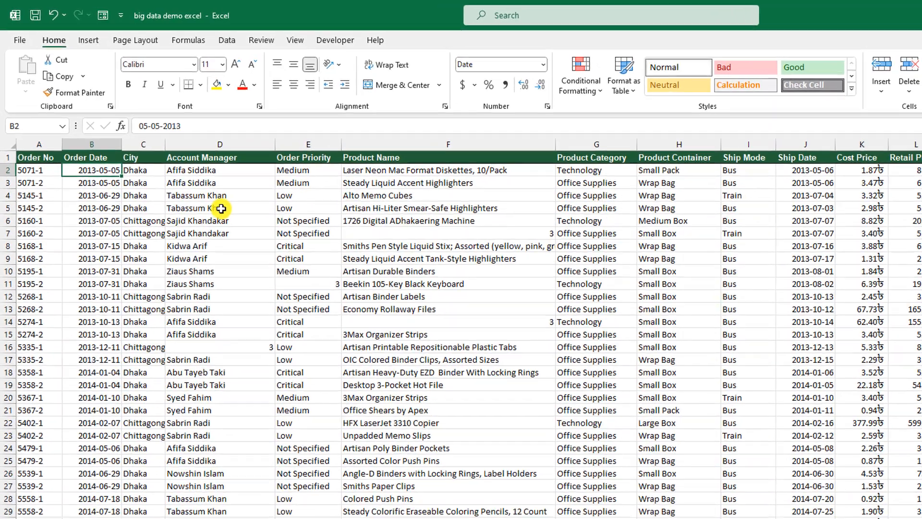
key("ctrl+b")
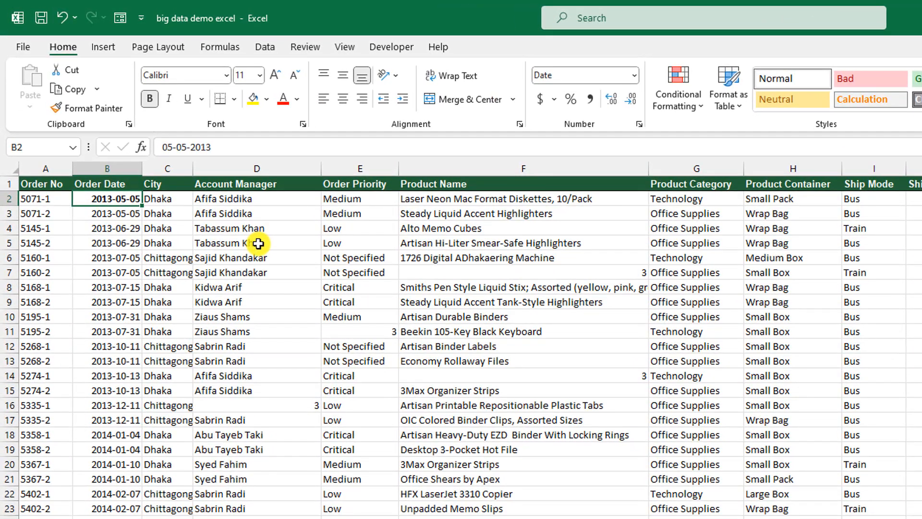
key("Right")
key("Right")
key("Right")
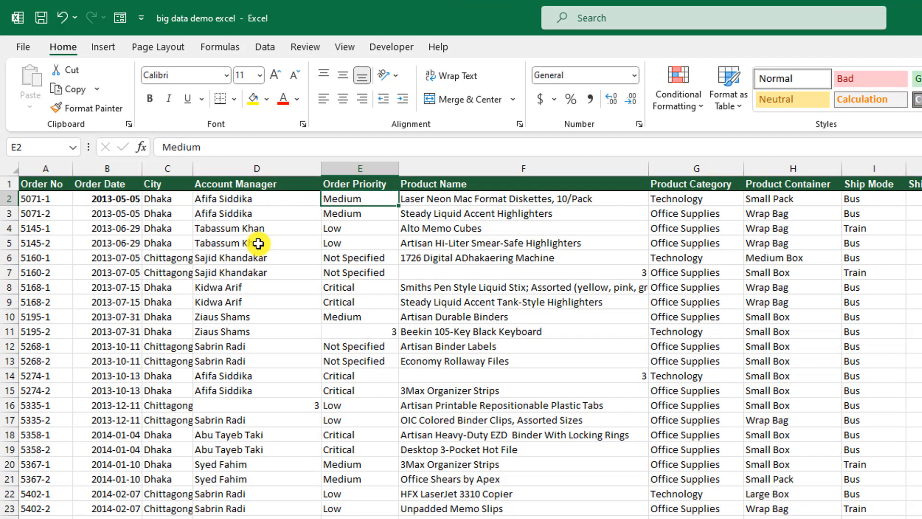
key("ctrl+b")
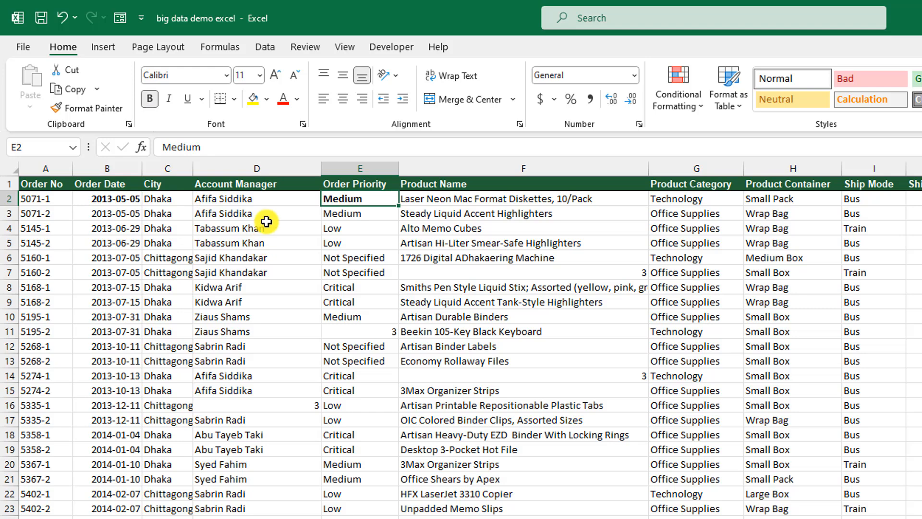
key("Down")
key("Down")
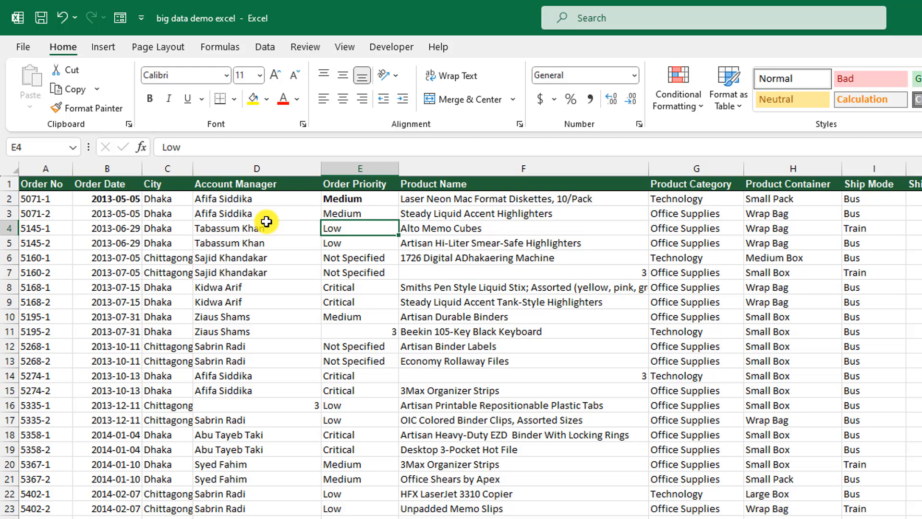
key("ctrl+i")
key("Up")
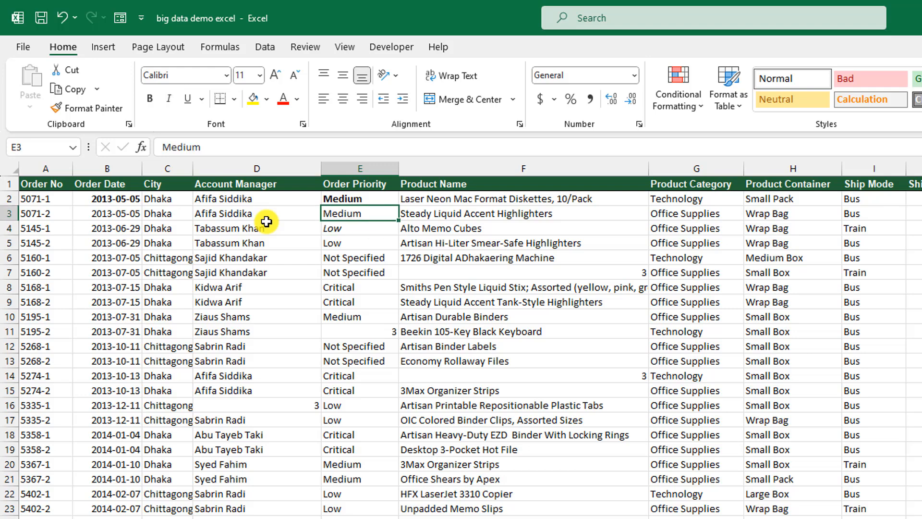
key("ctrl+u")
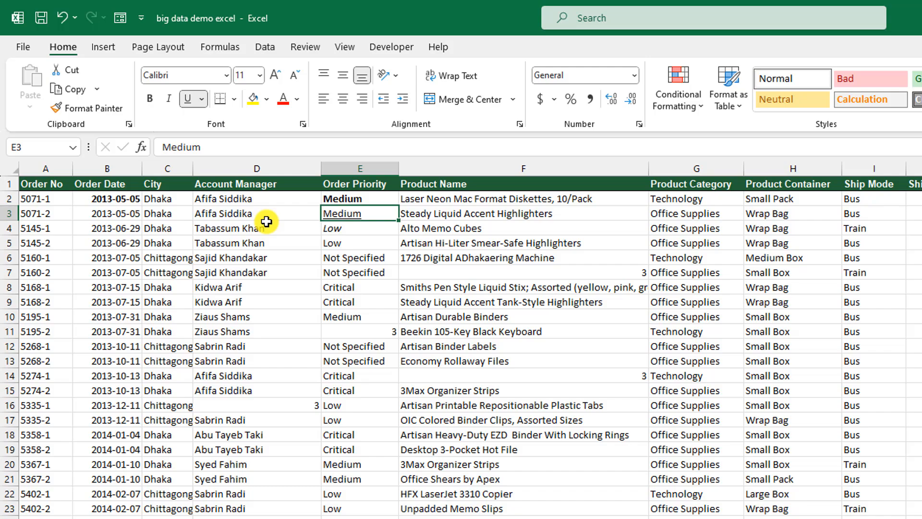
scroll(567, 413, "down", 17)
scroll(579, 437, "down", 14)
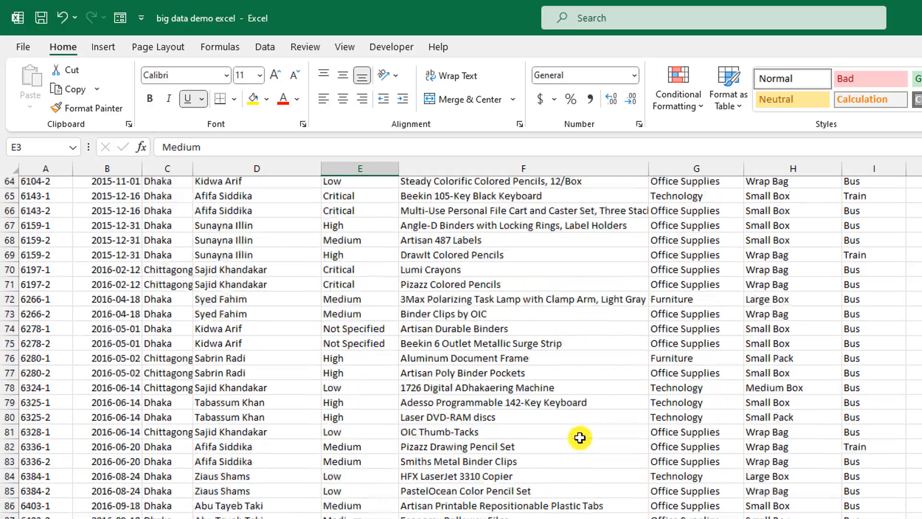
scroll(579, 438, "up", 6)
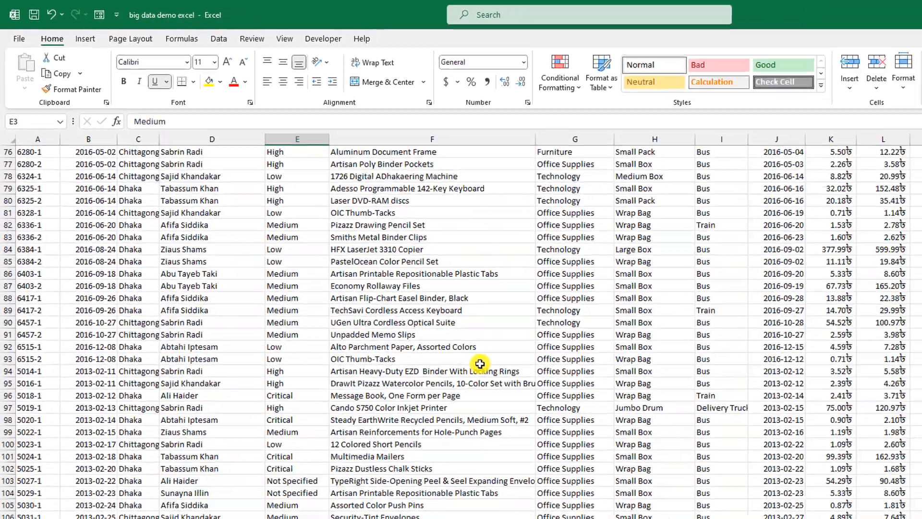
scroll(480, 364, "up", 20)
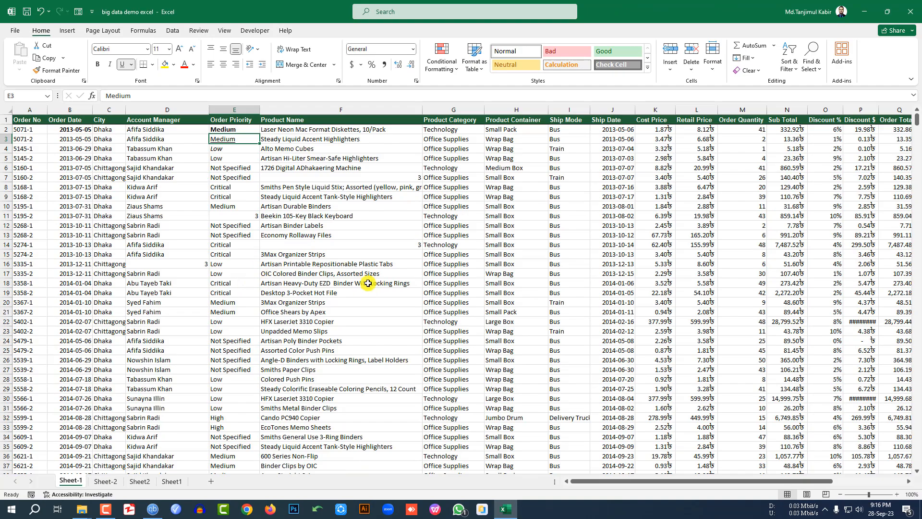
scroll(378, 286, "down", 20)
scroll(369, 291, "down", 6)
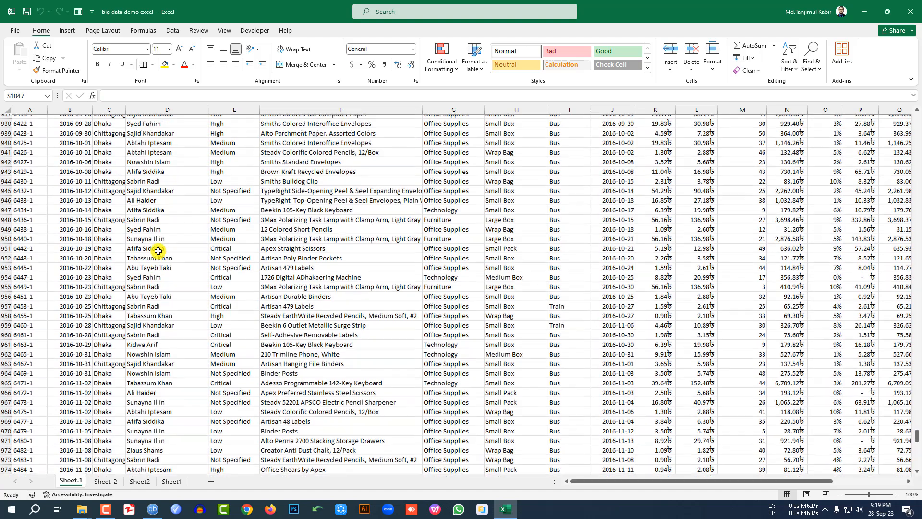
scroll(158, 251, "up", 20)
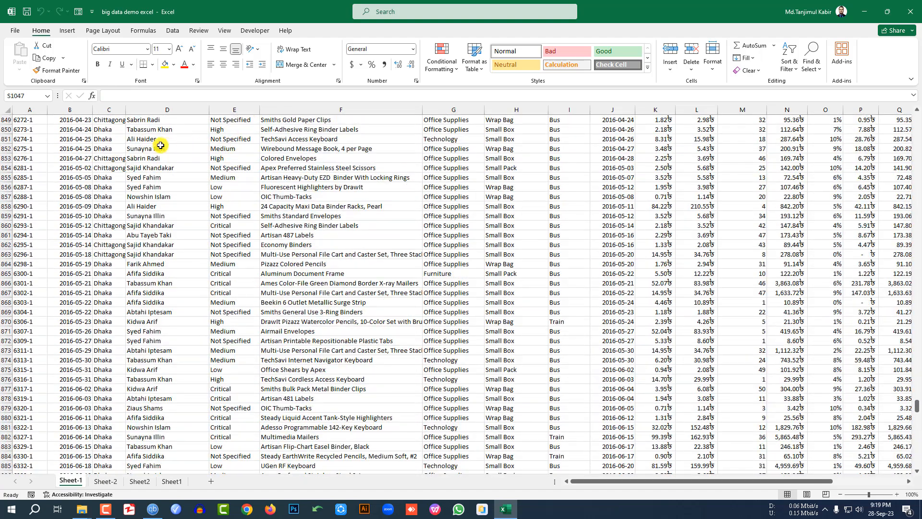
left_click(204, 141)
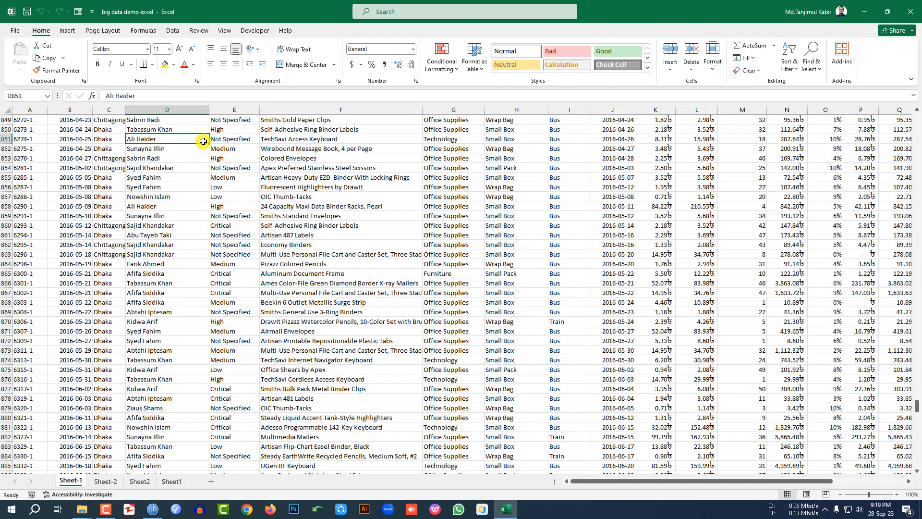
key("ctrl+End")
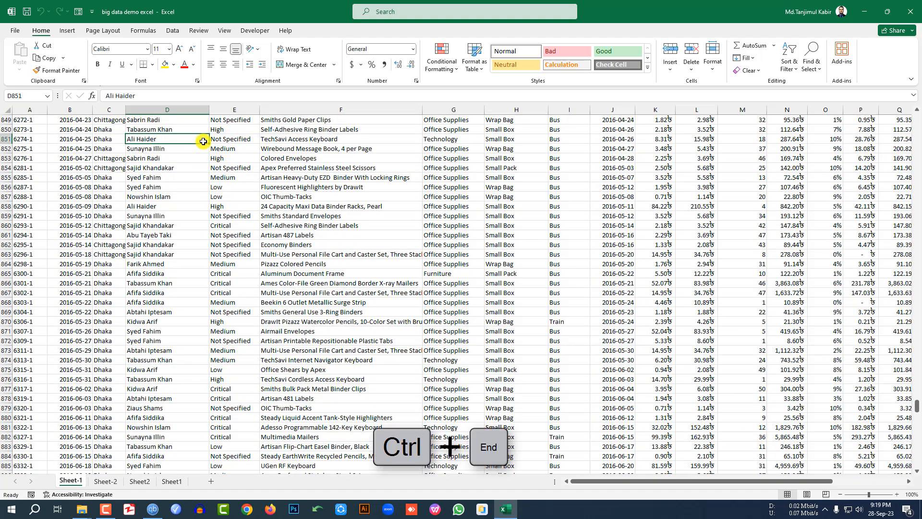
key("ctrl+End")
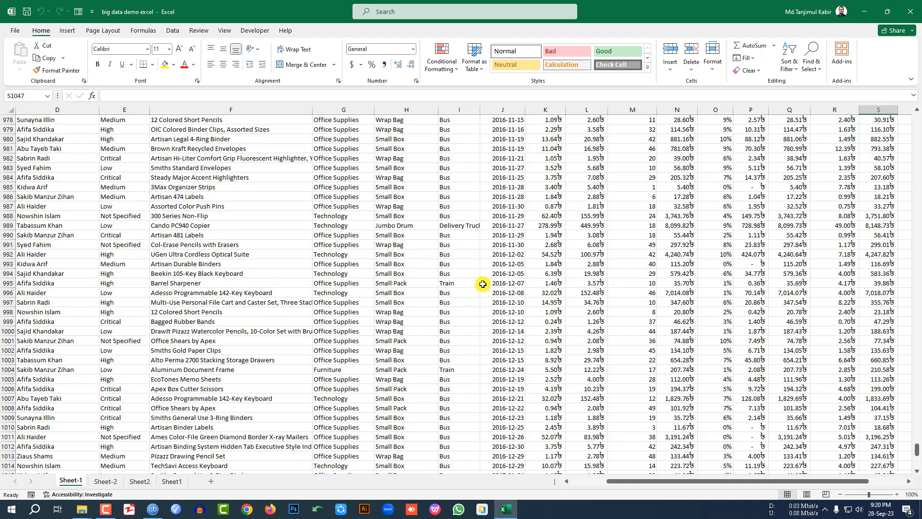
scroll(656, 323, "down", 5)
scroll(668, 315, "down", 7)
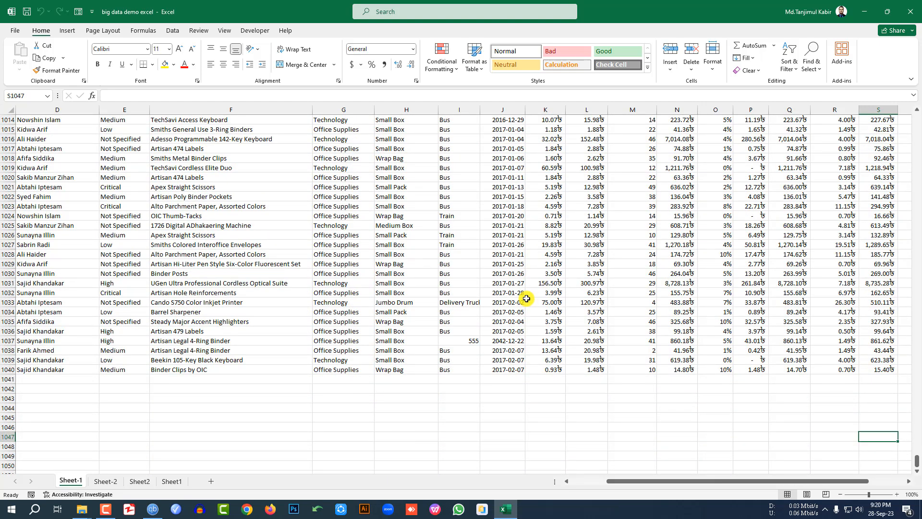
key("ctrl+Home")
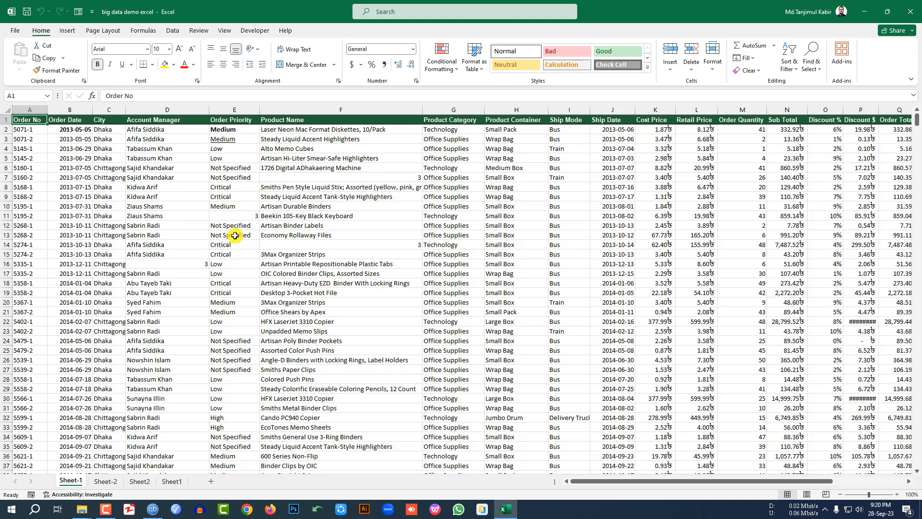
Step: Delete the entire row 8 holding the Smiths Pen Style Liquid Stix order
left_click(294, 187)
key("ctrl+minus")
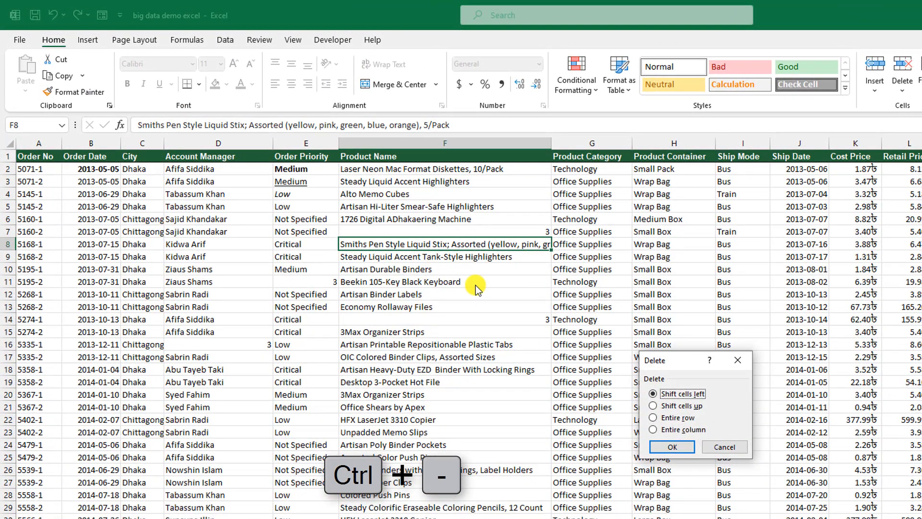
left_click_drag(667, 361, 648, 245)
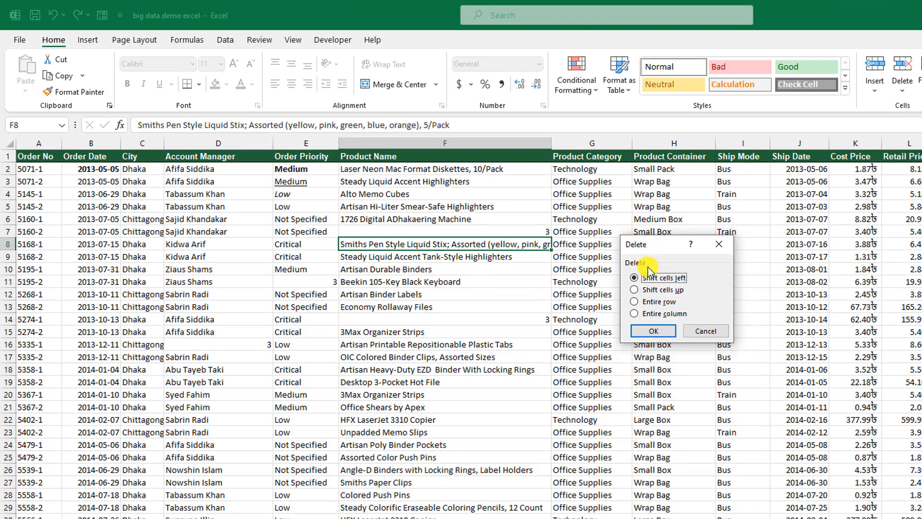
left_click(636, 300)
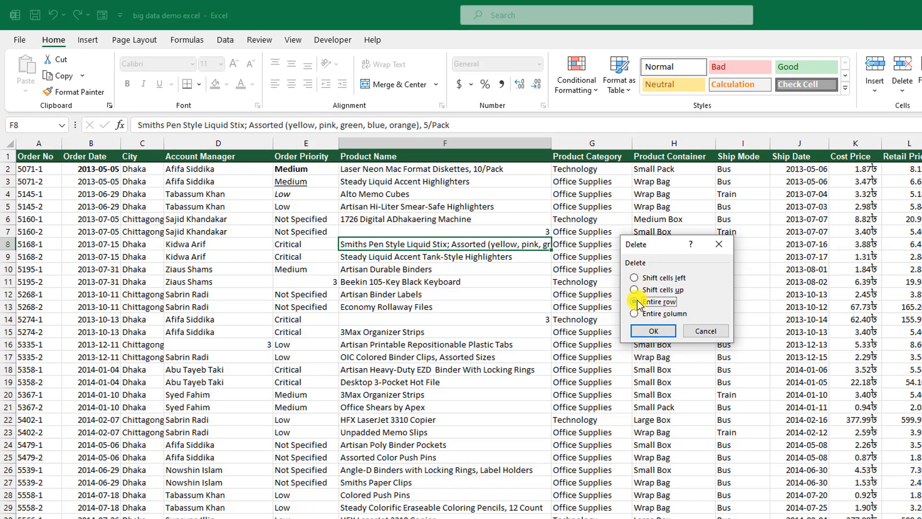
left_click(651, 331)
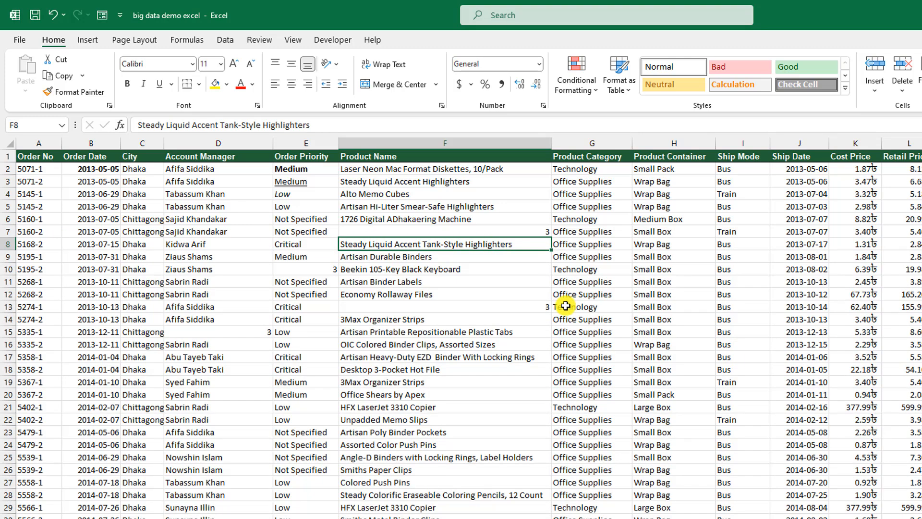
left_click(453, 356)
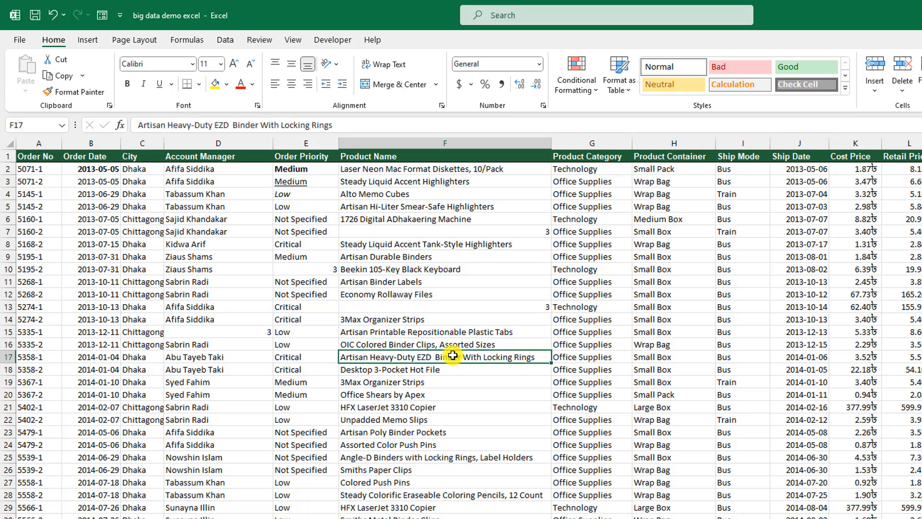
key("ctrl+p")
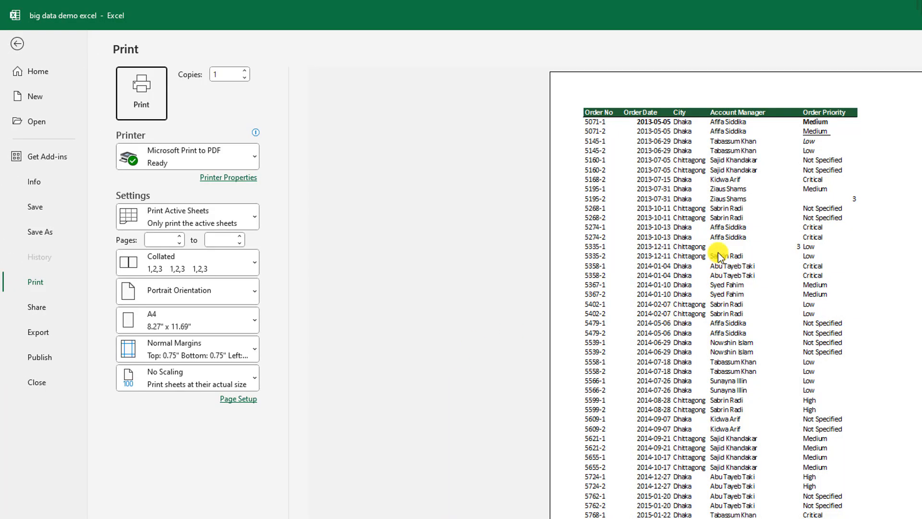
left_click(16, 45)
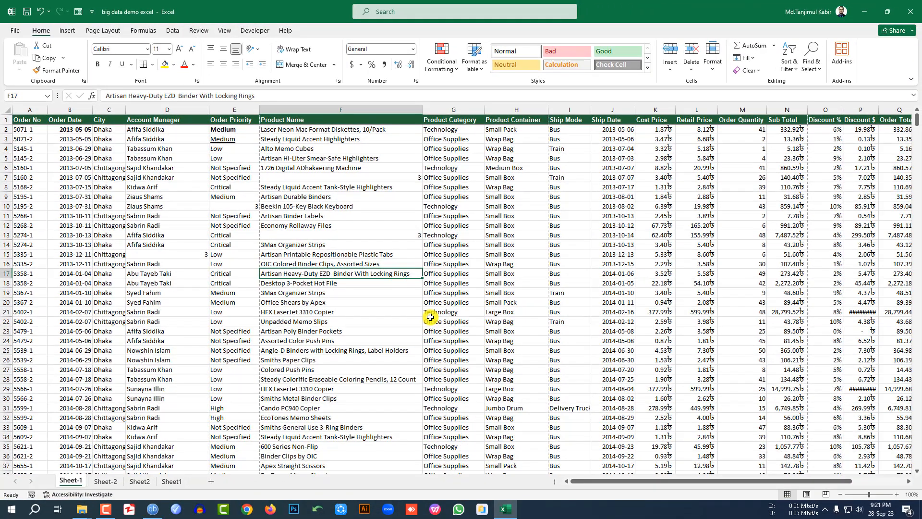
left_click(431, 318)
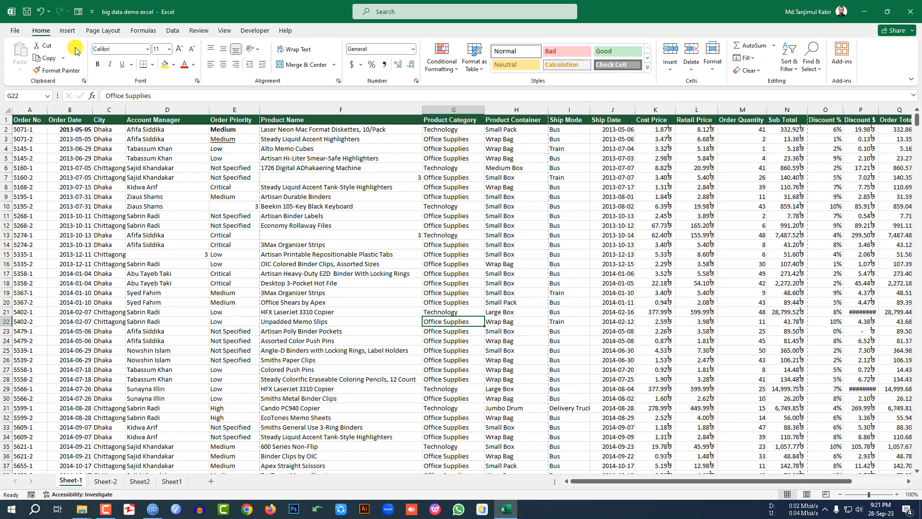
key("ctrl+Page_Down")
key("ctrl+Page_Down")
key("ctrl+Page_Down")
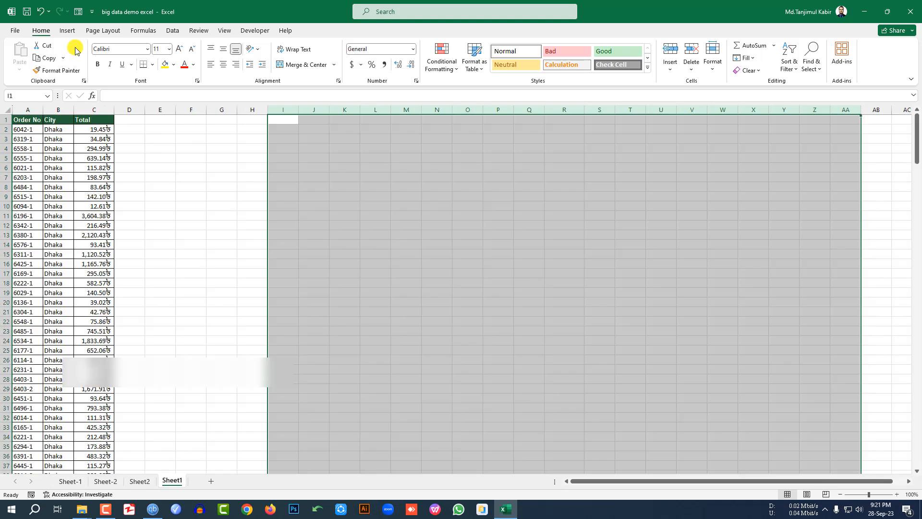
key("ctrl+Page_Up")
key("ctrl+Page_Up")
key("ctrl+Page_Up")
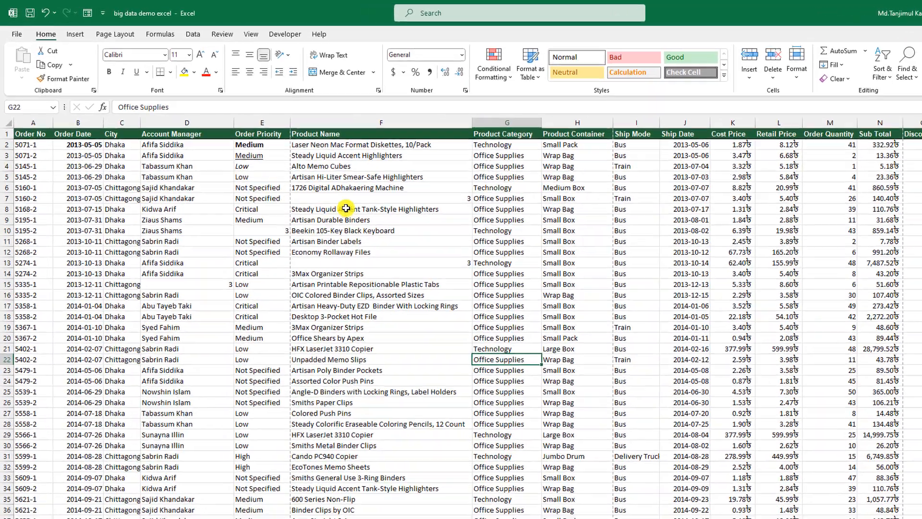
left_click(323, 190)
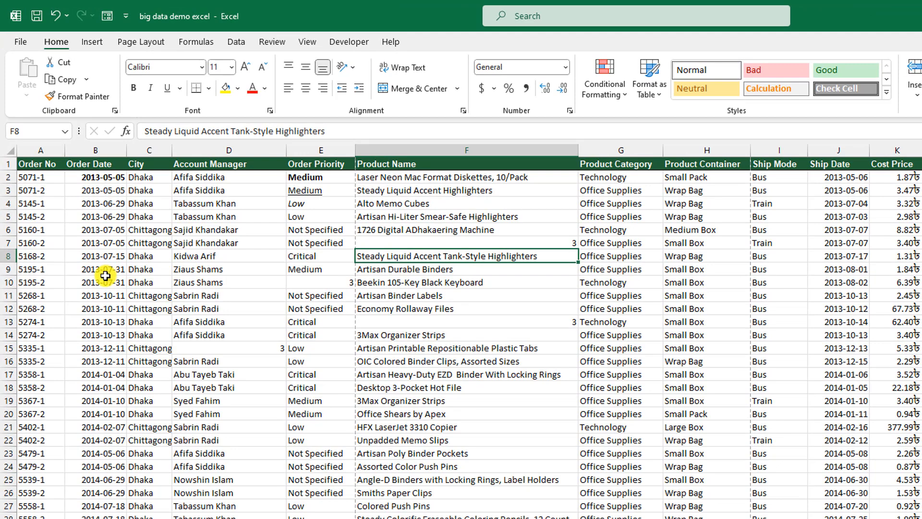
Step: Add line breaks in F8 so it reads 'Steady Liquid Accent Tank', '-Style', 'Highlighters'
double_click(462, 258)
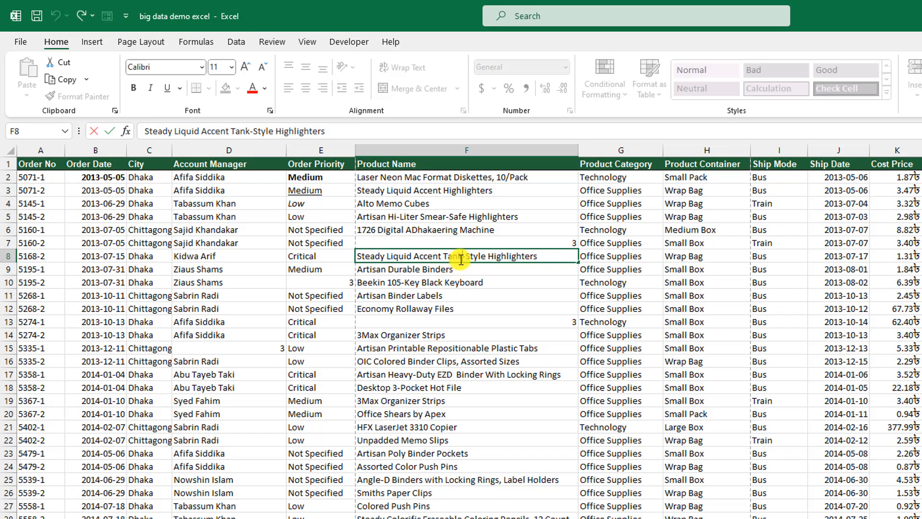
key("alt+Return")
left_click(495, 282)
left_click(480, 265)
double_click(384, 269)
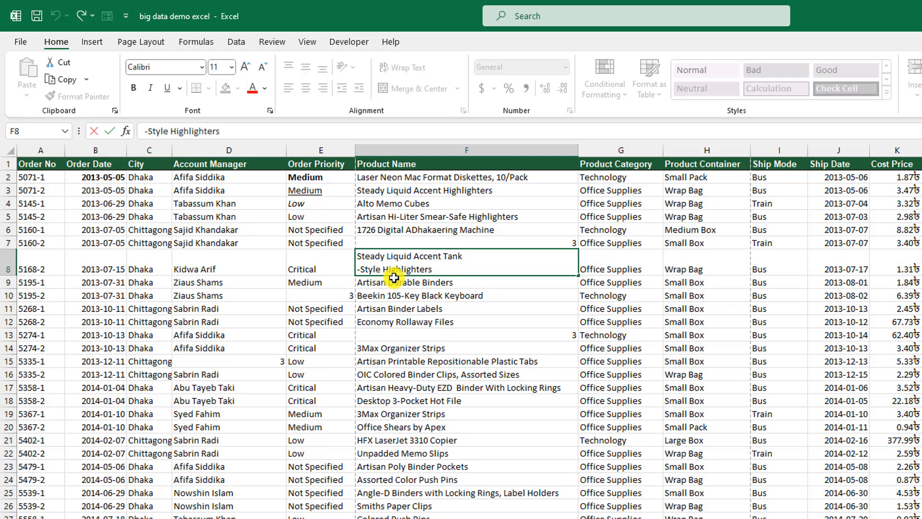
key("alt+Return")
left_click(404, 339)
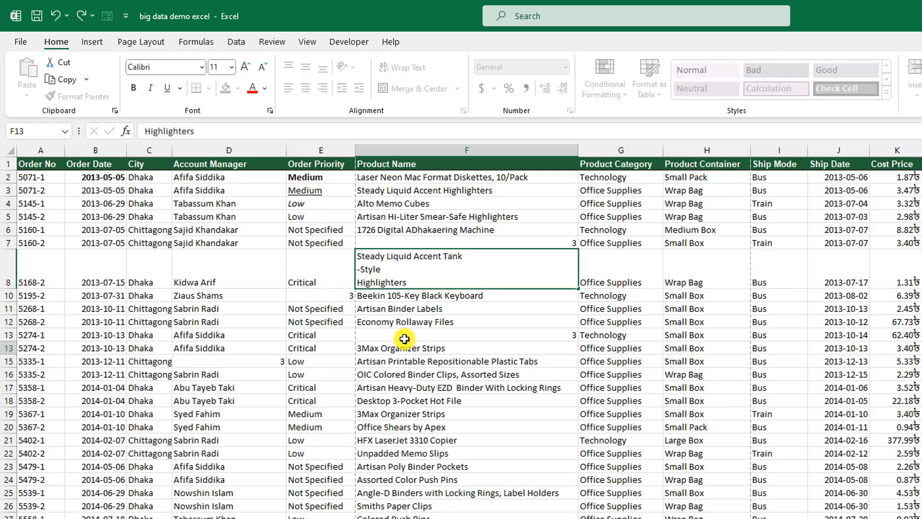
left_click(419, 278)
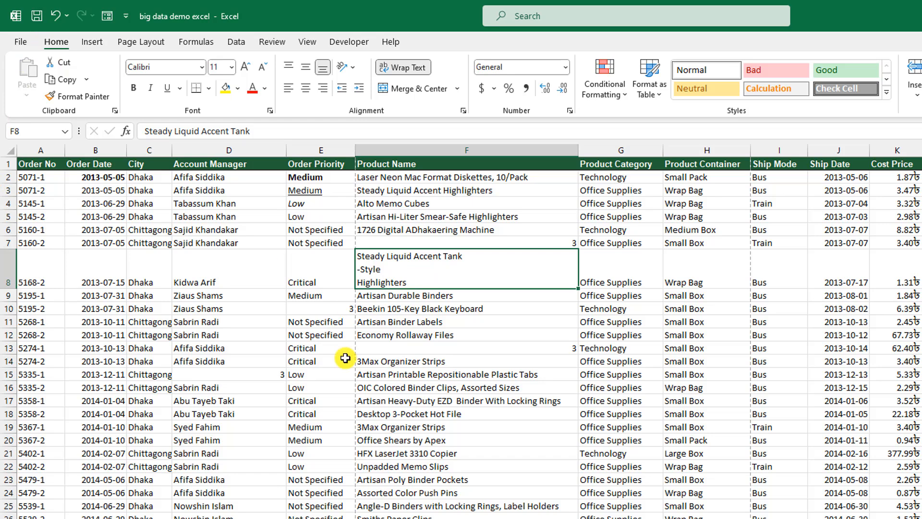
key("ctrl+a")
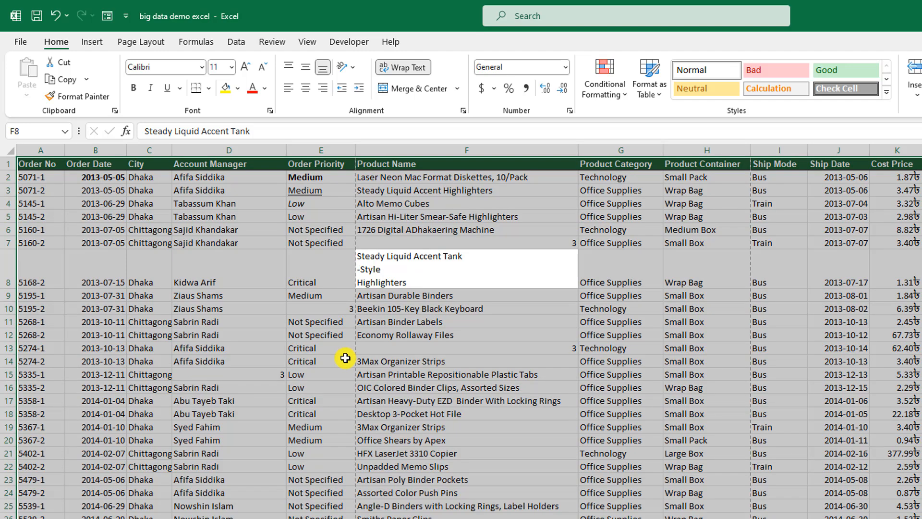
Step: Search the sheet for every cell containing 3 with Find All
key("ctrl+f")
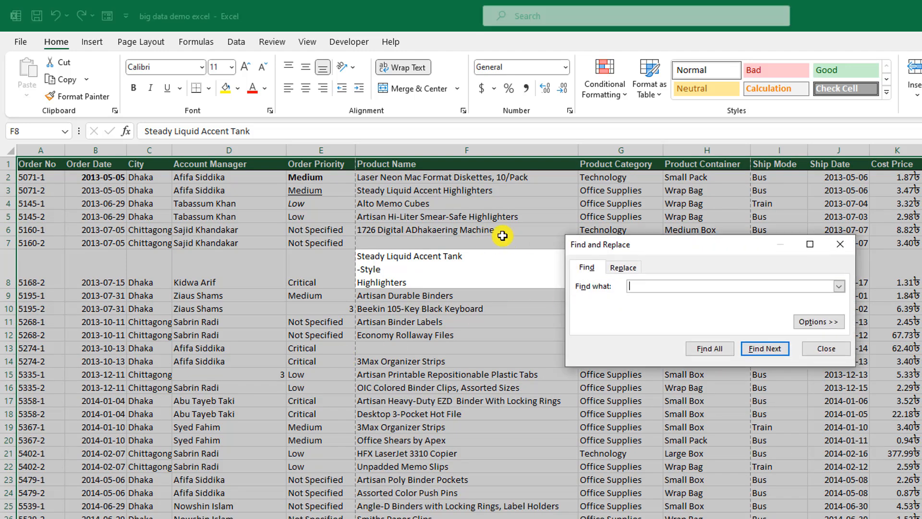
left_click_drag(645, 245, 485, 236)
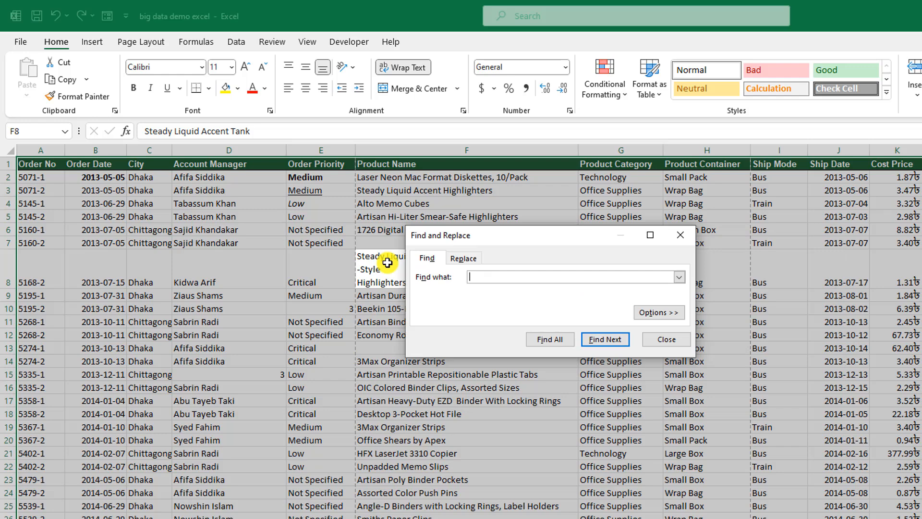
type("3")
left_click(550, 339)
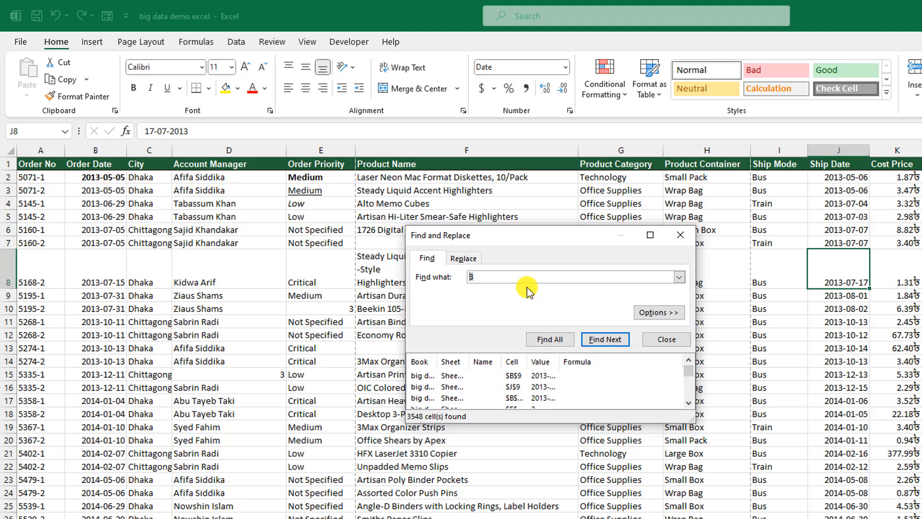
Step: Change the search term to 'Low' and list all 209 matching cells
key("BackSpace")
type("Low")
left_click(550, 340)
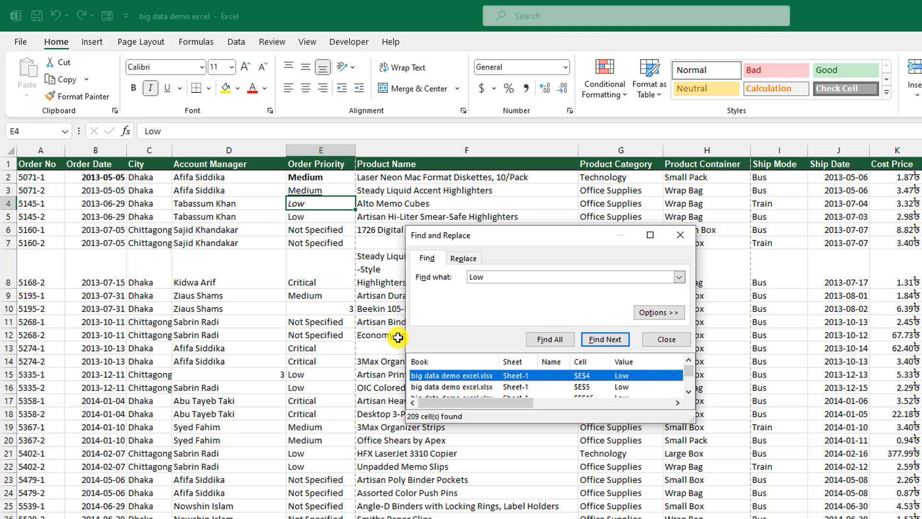
scroll(550, 381, "down", 5)
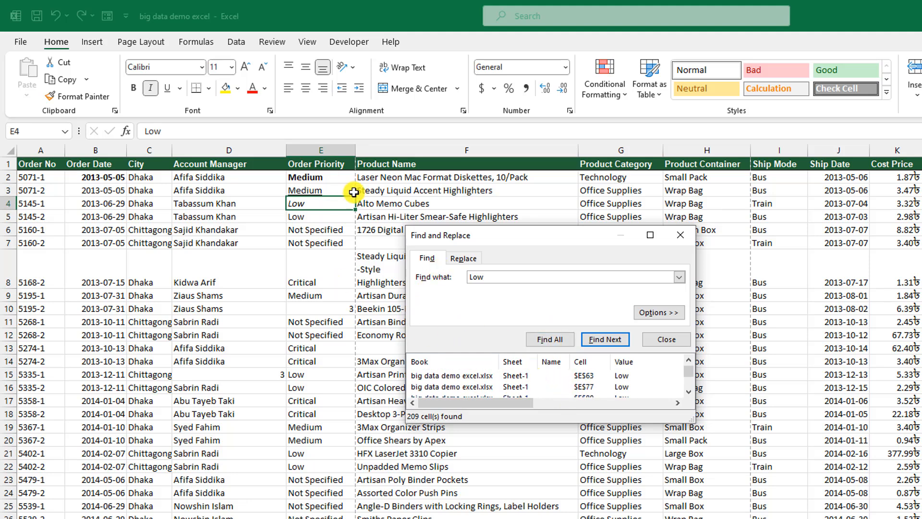
Step: Replace all 209 'Low' entries with 'NA' and close Find and Replace
left_click(464, 259)
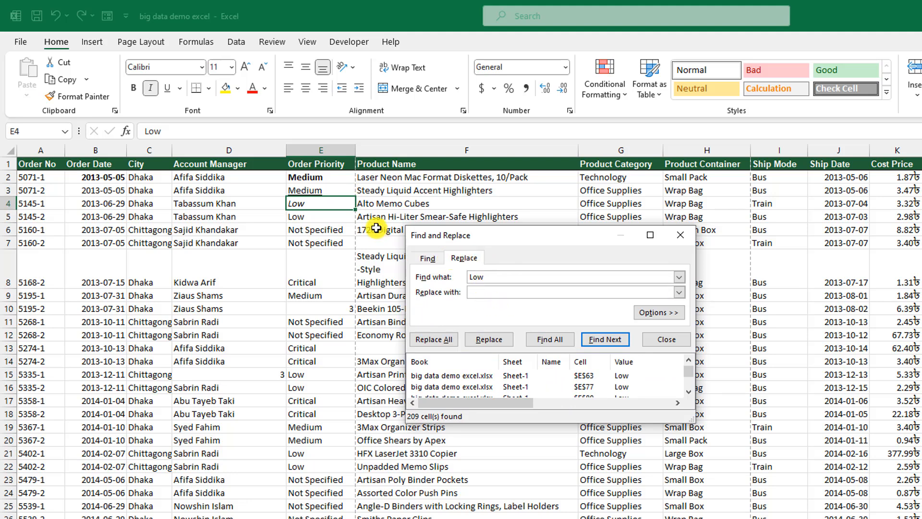
left_click(492, 294)
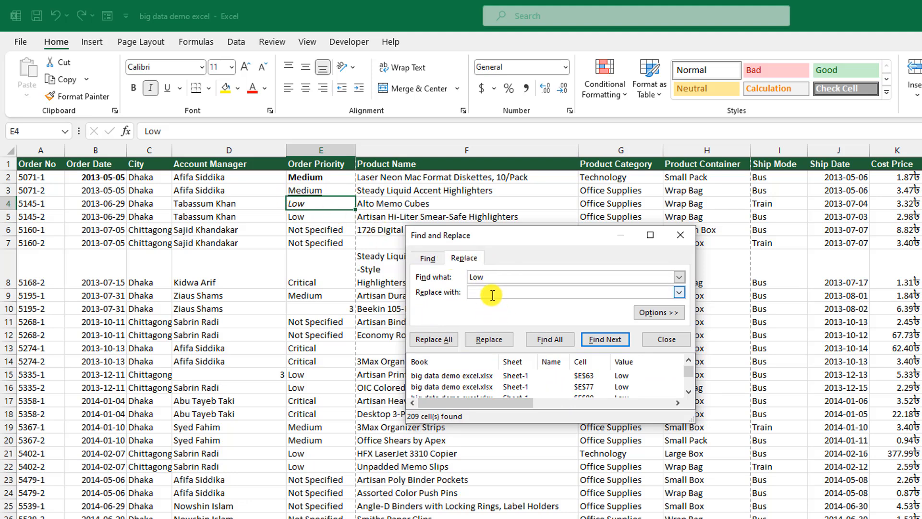
type("NA")
left_click(442, 338)
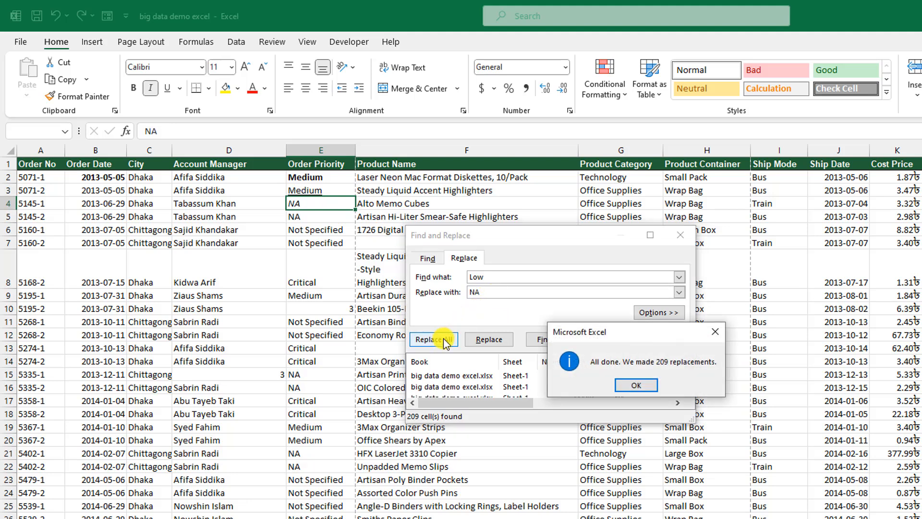
left_click(635, 386)
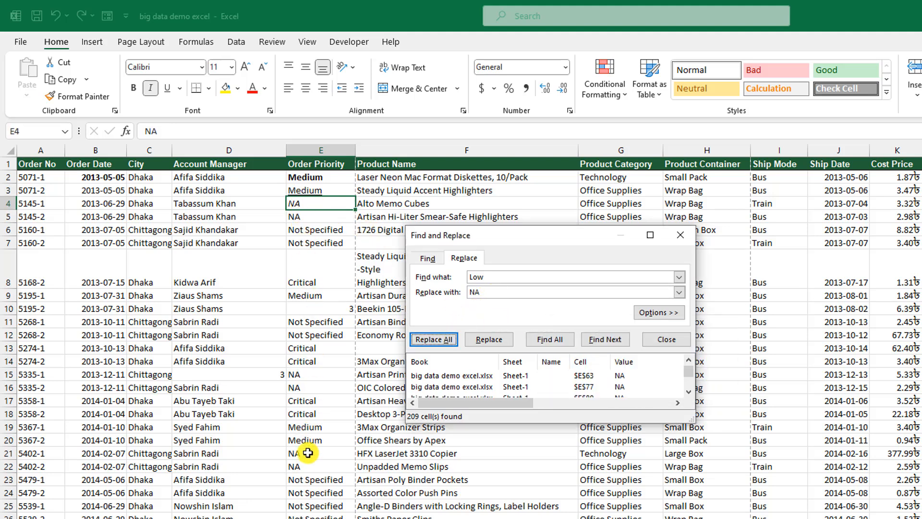
left_click(665, 338)
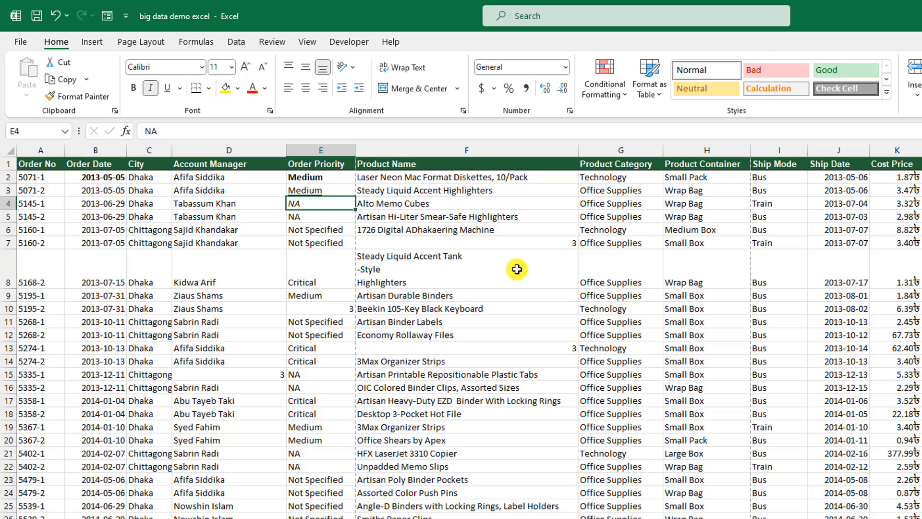
Step: Clear cell F5's product name, then undo the deletion
left_click(465, 221)
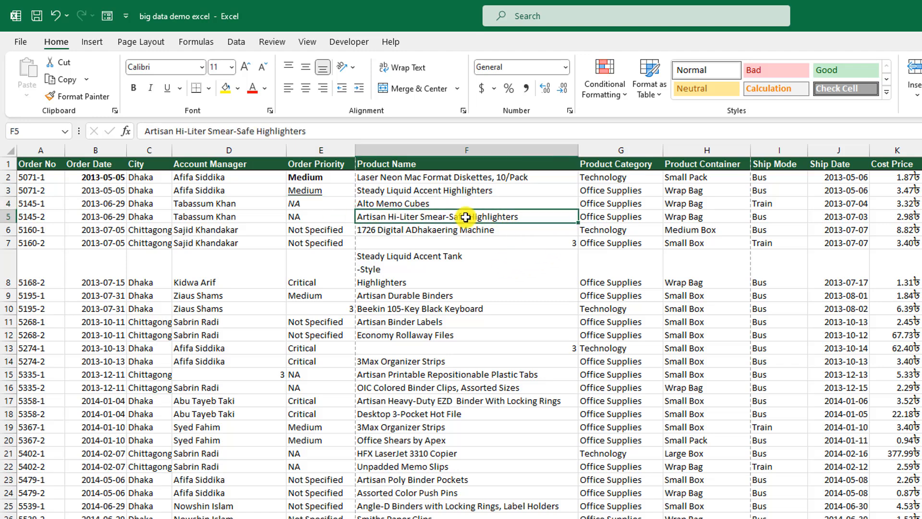
key("Delete")
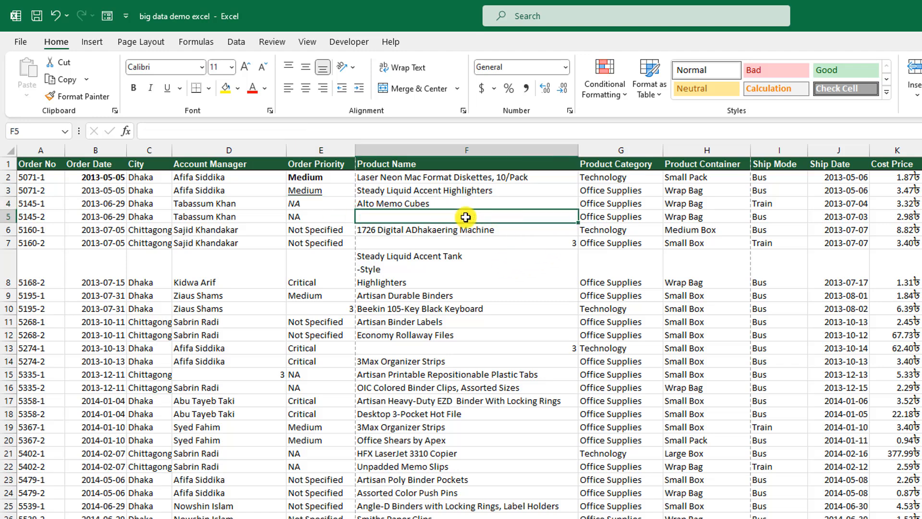
key("ctrl+z")
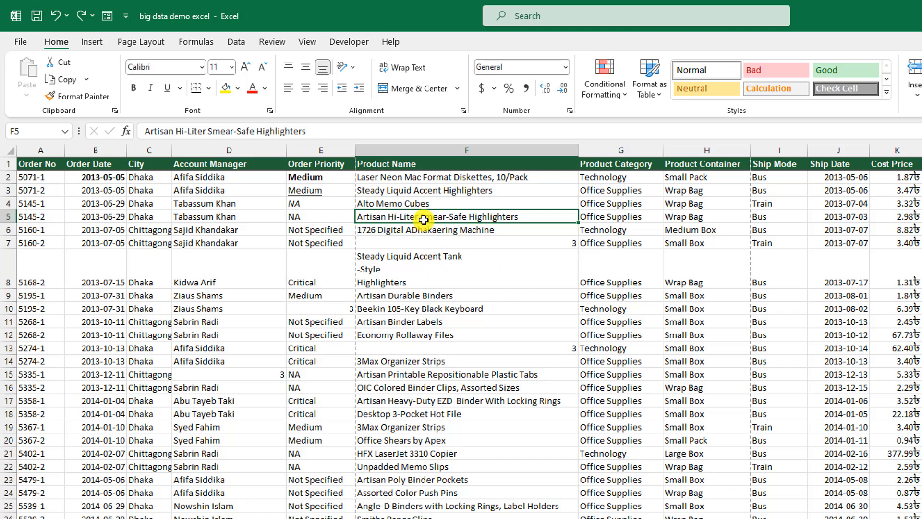
Step: Apply yellow fill, bold and italic to F5, undoing and redoing the bold and italic
left_click(228, 89)
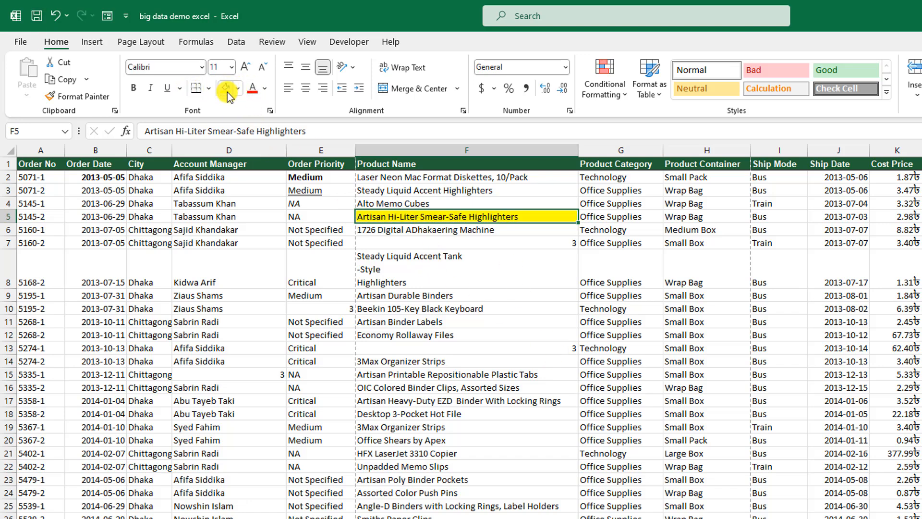
left_click(134, 88)
left_click(151, 88)
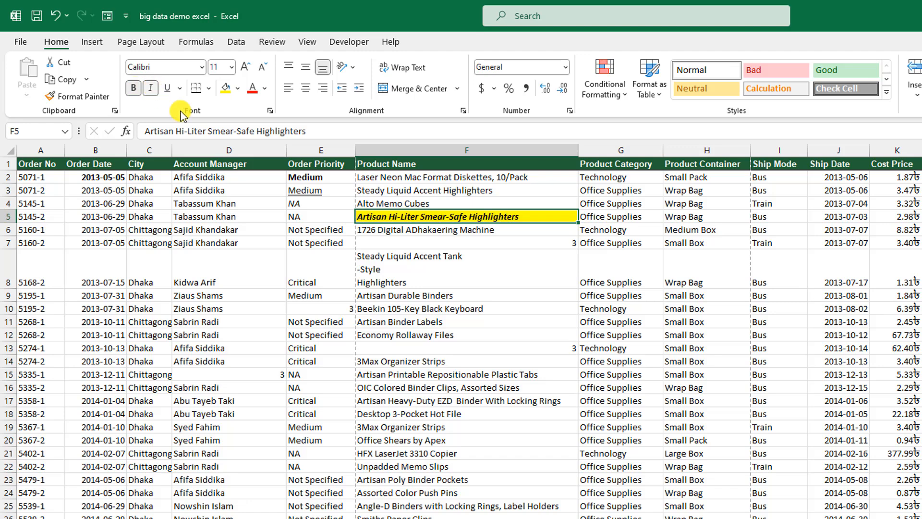
key("ctrl+z")
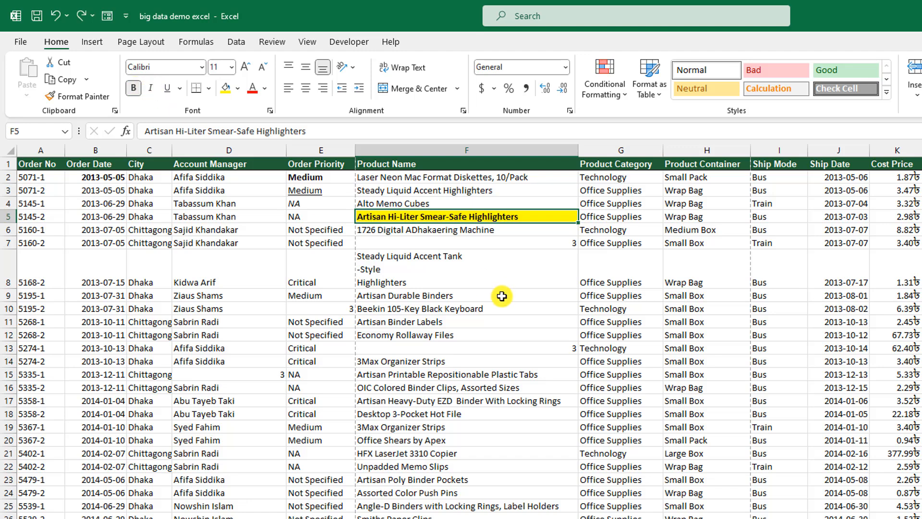
key("ctrl+z")
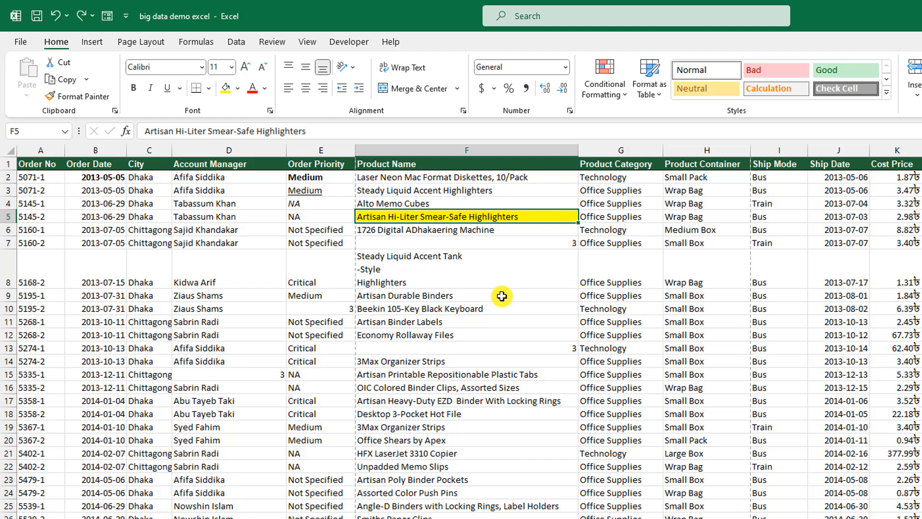
key("ctrl+y")
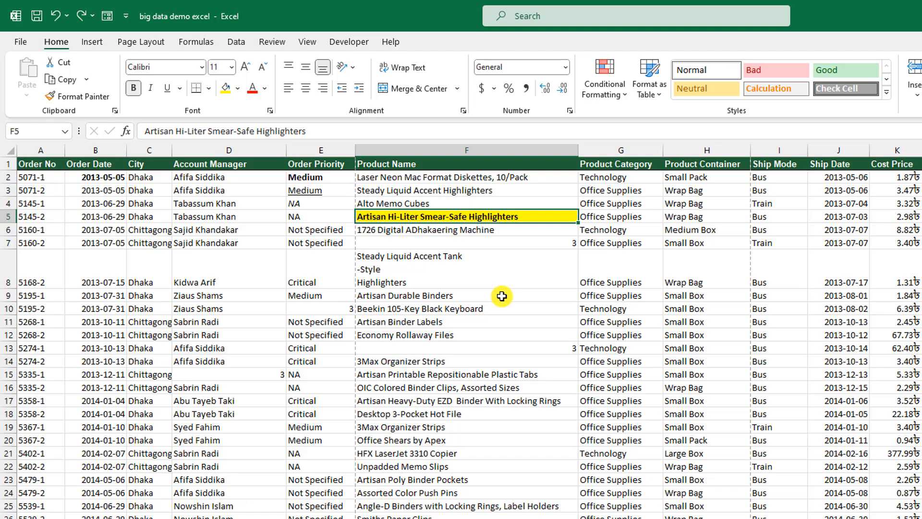
key("ctrl+y")
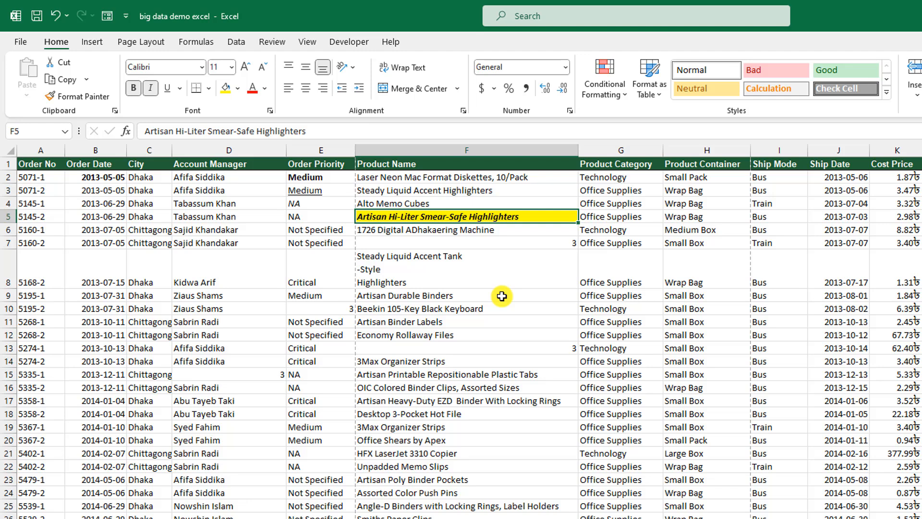